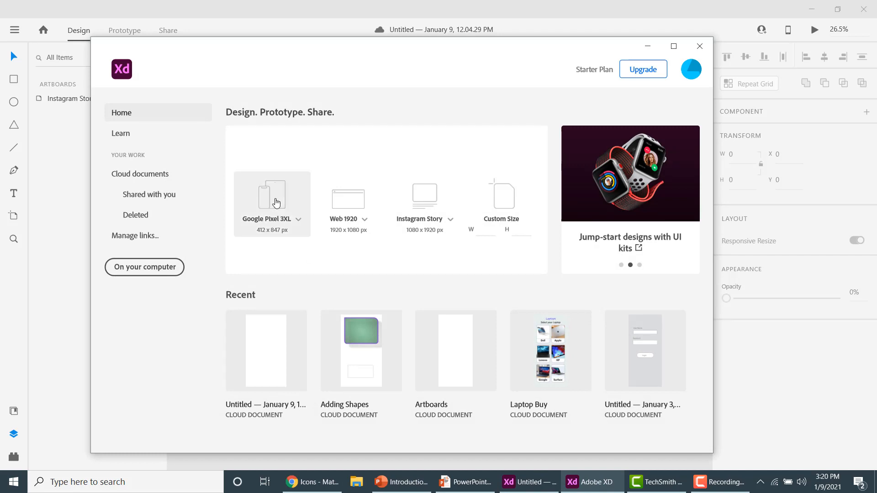
# - Create a new document from the Web 1920 preset and maximize its window
pyautogui.click(352, 204)
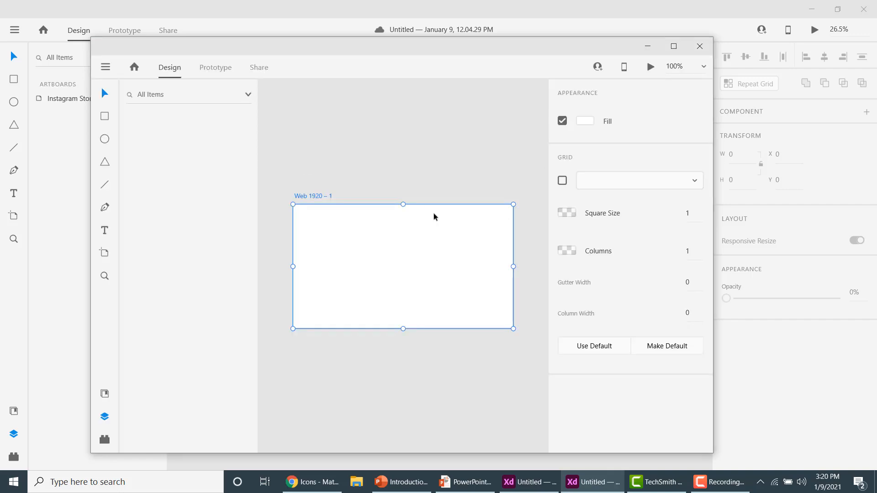
pyautogui.click(673, 48)
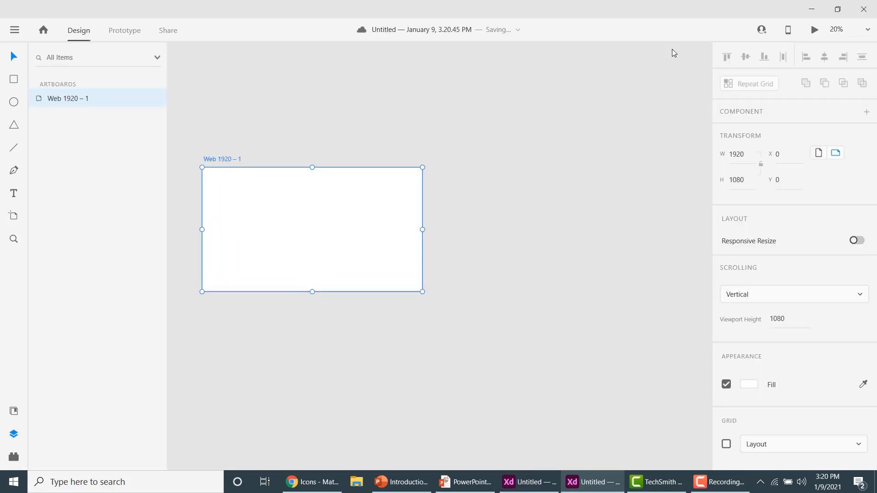
# - Enlarge the artboard to about 3469 × 1841 with viewport height 1841, and move it to about X 283, Y -535
pyautogui.moveTo(423, 292); pyautogui.dragTo(600, 378)
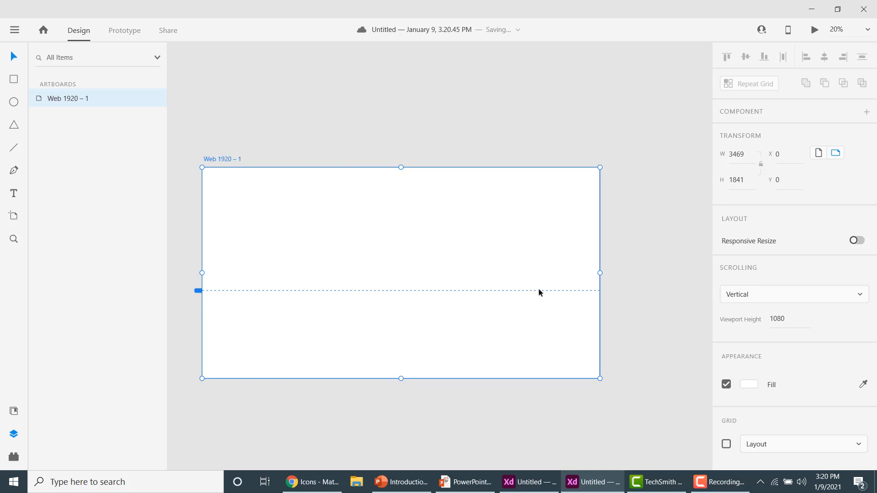
pyautogui.moveTo(199, 290); pyautogui.dragTo(207, 393)
pyautogui.moveTo(407, 236); pyautogui.dragTo(440, 175)
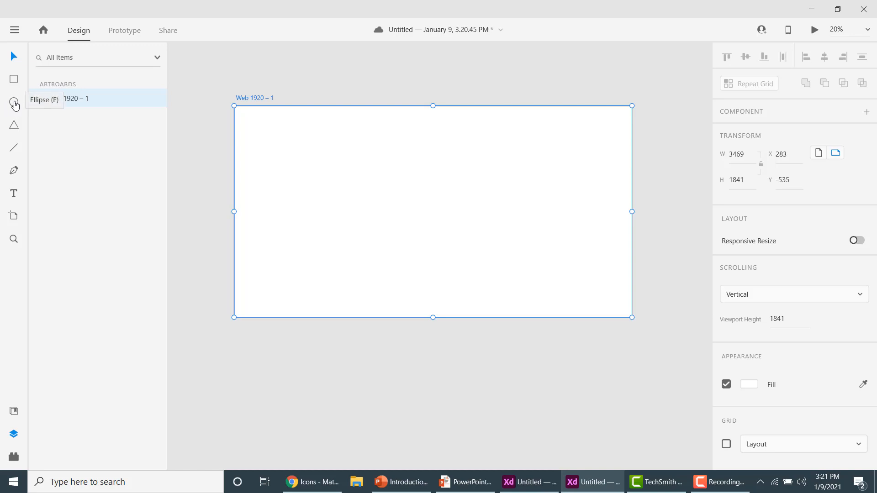
# - Draw a perfect circle about 1012 × 1012 on the artboard, discarding the first freehand ellipse
pyautogui.click(14, 103)
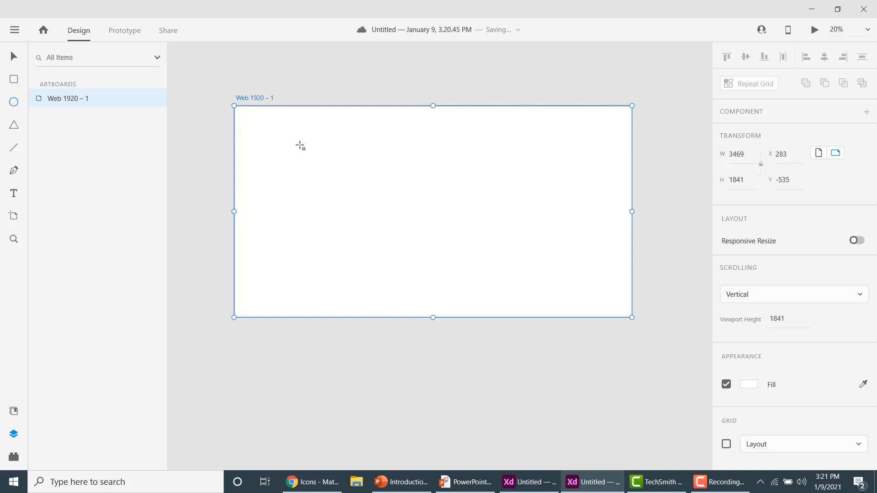
pyautogui.moveTo(300, 146); pyautogui.dragTo(437, 285)
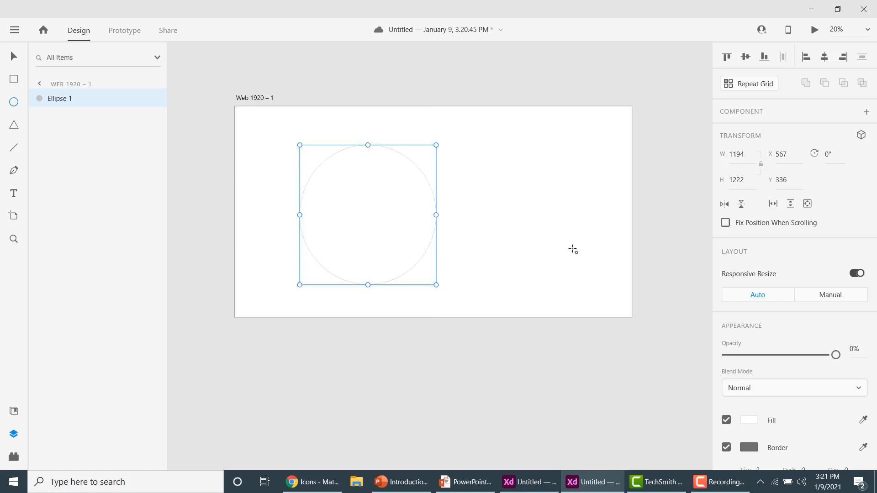
pyautogui.press('Delete')
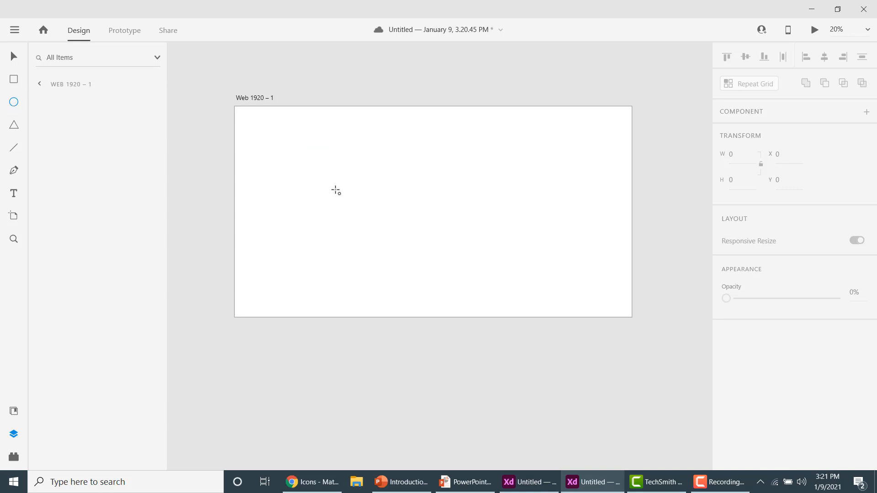
pyautogui.moveTo(317, 155)
pyautogui.mouseDown()
pyautogui.moveTo(345, 196)
pyautogui.moveTo(424, 263)
pyautogui.moveTo(437, 289)
pyautogui.moveTo(390, 273)
pyautogui.moveTo(445, 308)
pyautogui.moveTo(395, 257)
pyautogui.moveTo(434, 286)
pyautogui.mouseUp()
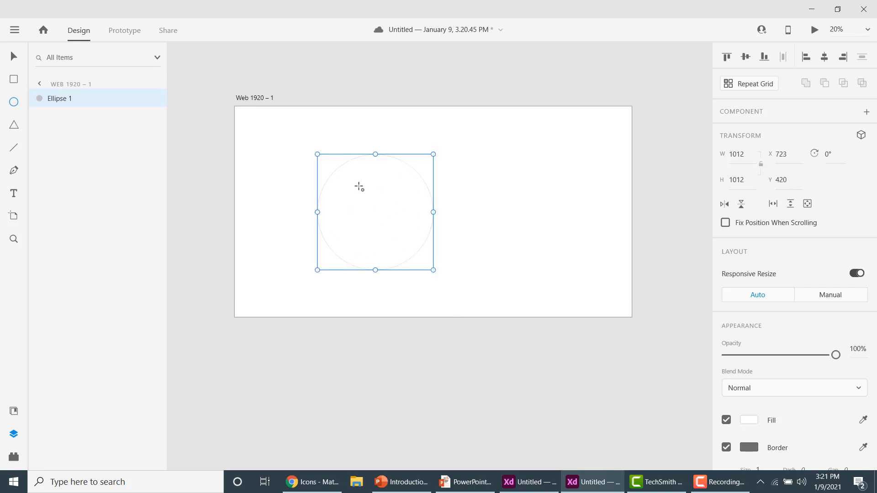
# - Resize the circle to about 1012 × 992 and move it to about X 1102, Y 263 on the artboard
pyautogui.click(13, 57)
pyautogui.moveTo(433, 155)
pyautogui.mouseDown()
pyautogui.moveTo(453, 132)
pyautogui.moveTo(384, 215)
pyautogui.moveTo(452, 130)
pyautogui.moveTo(441, 165)
pyautogui.moveTo(433, 147)
pyautogui.moveTo(441, 144)
pyautogui.moveTo(440, 157)
pyautogui.mouseUp()
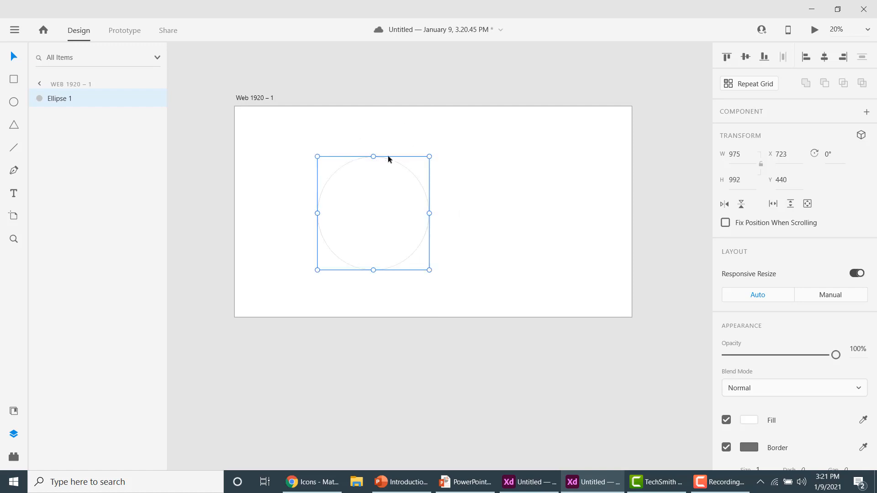
pyautogui.moveTo(429, 213); pyautogui.dragTo(434, 213)
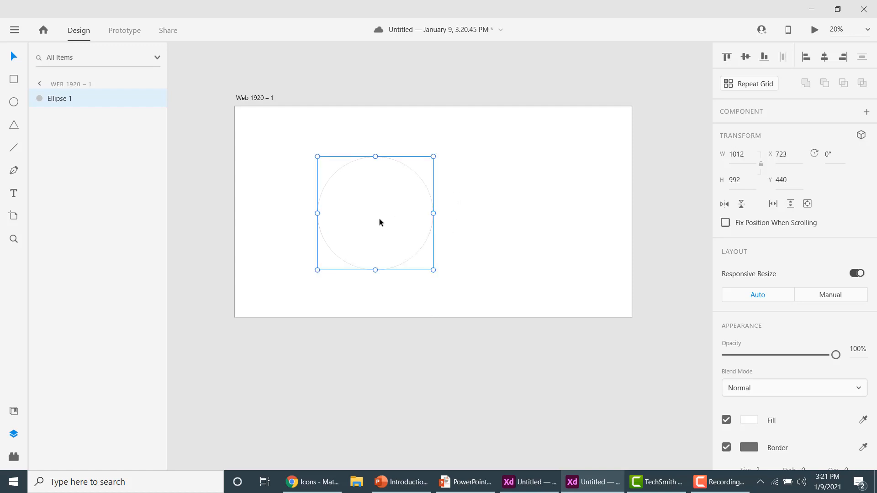
pyautogui.moveTo(380, 220); pyautogui.dragTo(297, 173)
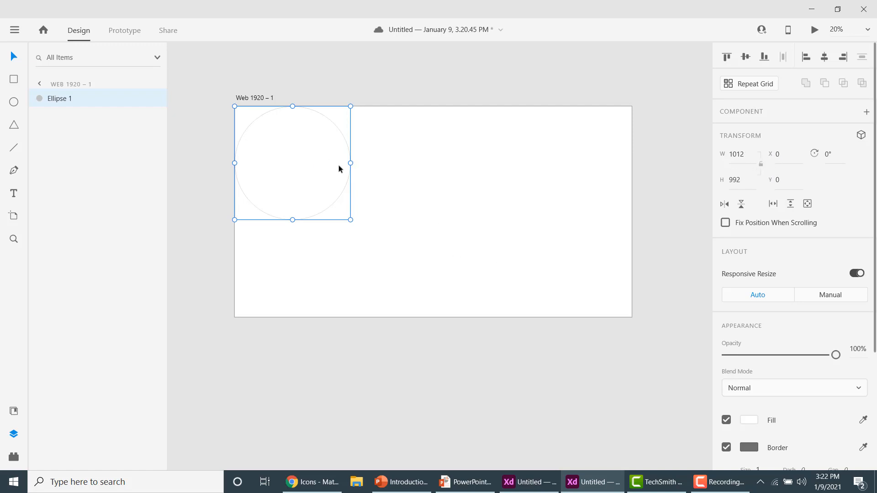
pyautogui.moveTo(339, 166); pyautogui.dragTo(424, 183)
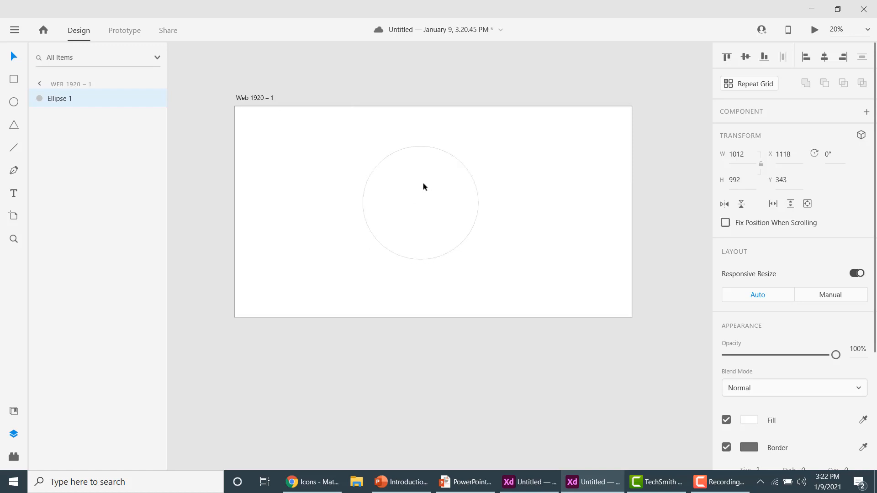
# - Fill the circle with the solid blue #3153C3
pyautogui.click(748, 424)
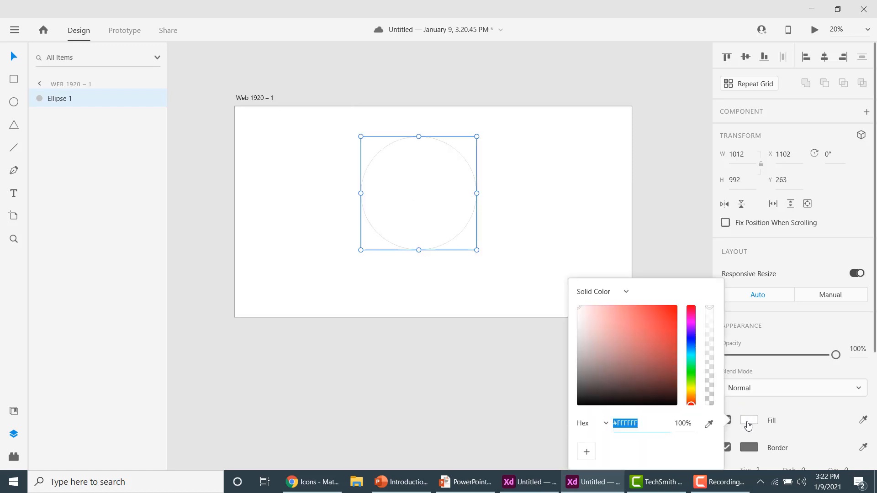
pyautogui.click(691, 344)
pyautogui.click(653, 331)
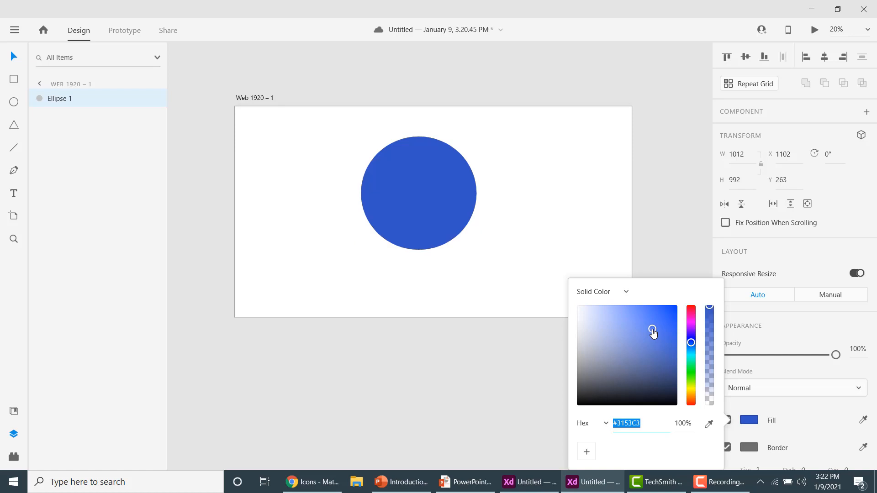
pyautogui.click(426, 204)
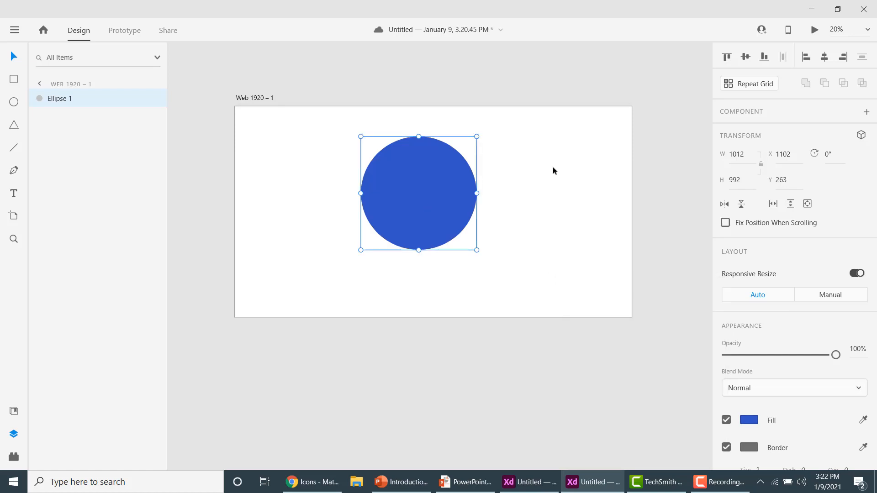
# - Widen the blue circle into an ellipse about 1265 wide and set its rotation to 30°
pyautogui.click(827, 155)
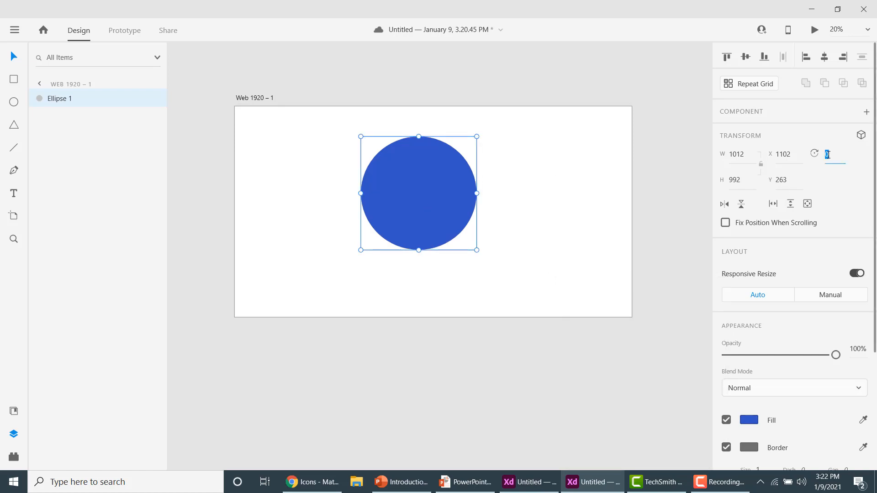
pyautogui.moveTo(479, 193); pyautogui.dragTo(506, 193)
pyautogui.click(829, 154)
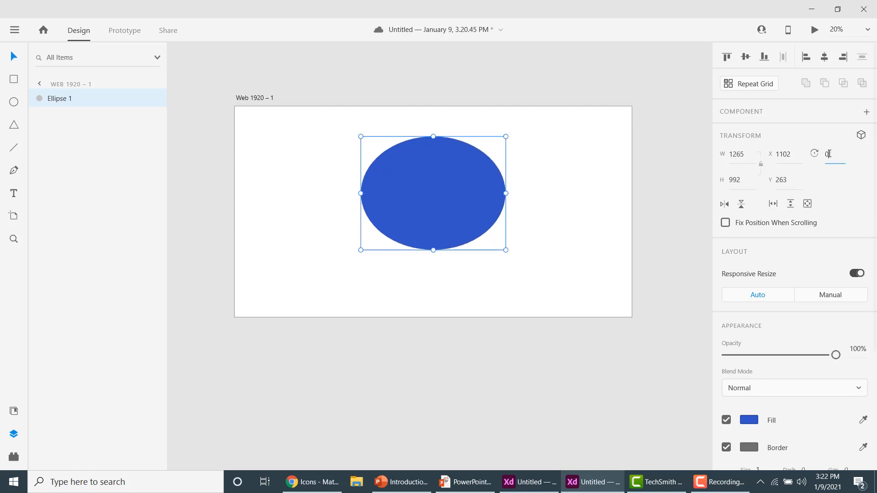
pyautogui.press('BackSpace')
pyautogui.write('30')
pyautogui.press('Return')
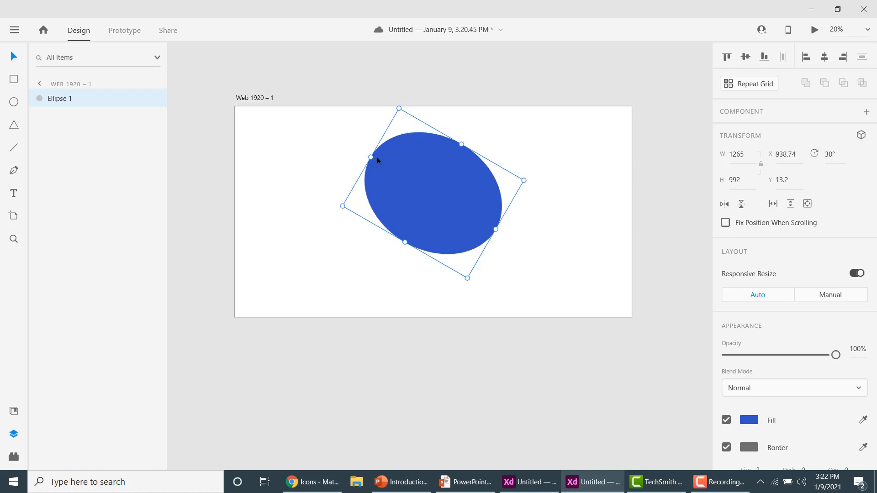
# - Rotate the blue ellipse freehand to about 179° and move it to about X 774, Y 443
pyautogui.moveTo(430, 162); pyautogui.dragTo(430, 189)
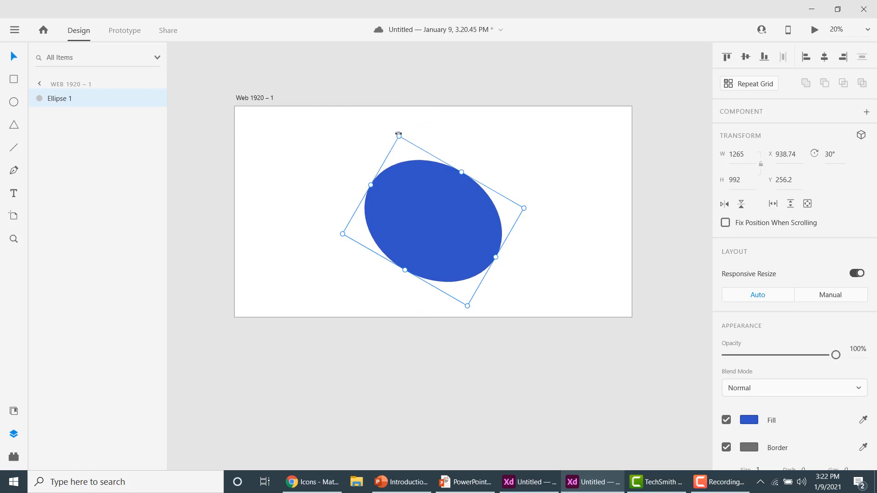
pyautogui.moveTo(398, 134); pyautogui.dragTo(458, 242)
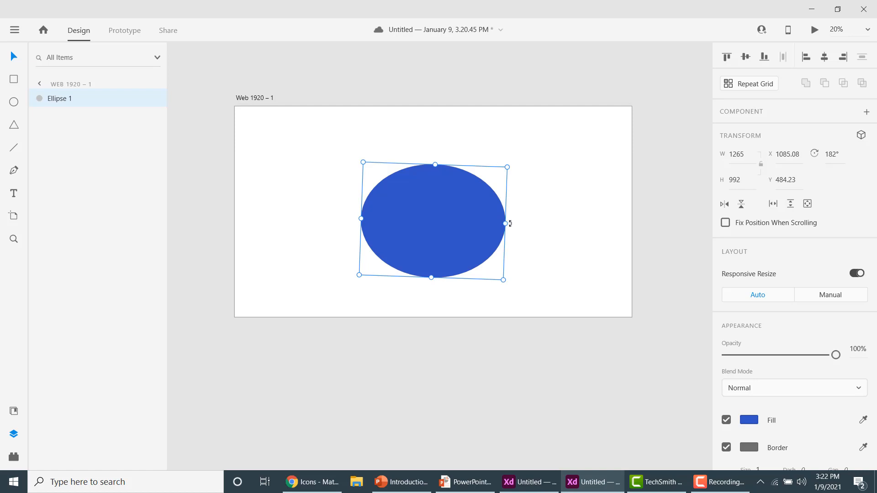
pyautogui.moveTo(510, 223)
pyautogui.mouseDown()
pyautogui.moveTo(505, 237)
pyautogui.moveTo(512, 207)
pyautogui.moveTo(512, 223)
pyautogui.mouseUp()
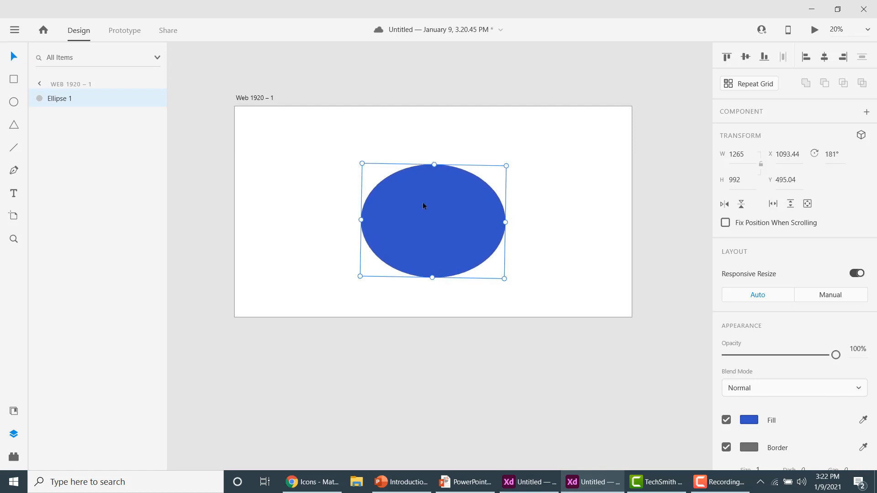
pyautogui.moveTo(423, 203); pyautogui.dragTo(387, 197)
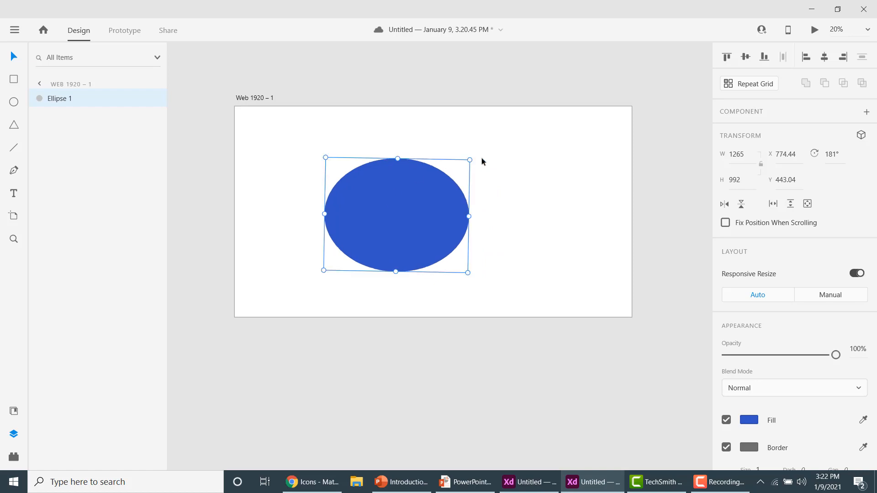
pyautogui.moveTo(473, 157); pyautogui.dragTo(471, 155)
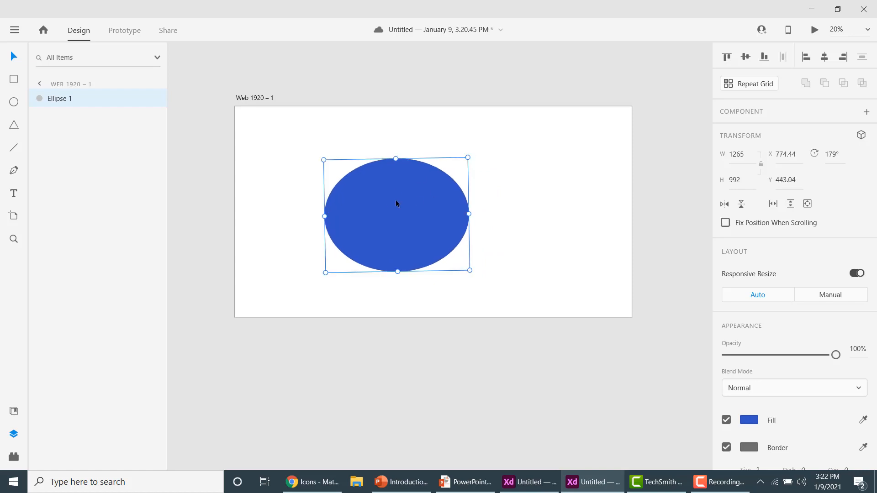
# - Set the ellipse's rotation to 0°
pyautogui.click(830, 152)
pyautogui.write('0')
pyautogui.press('Return')
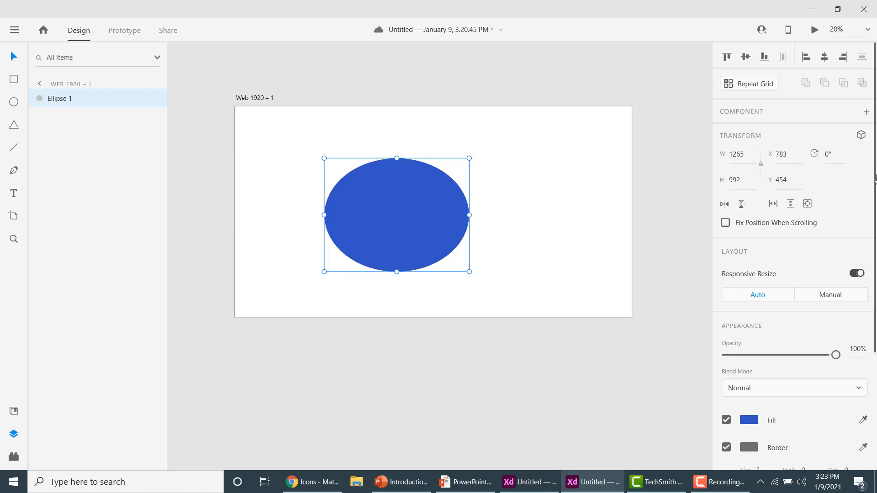
# - Change the ellipse's fill to a radial gradient with the centre colour #A76D95
pyautogui.scroll(-3, 780, 305)
pyautogui.click(749, 348)
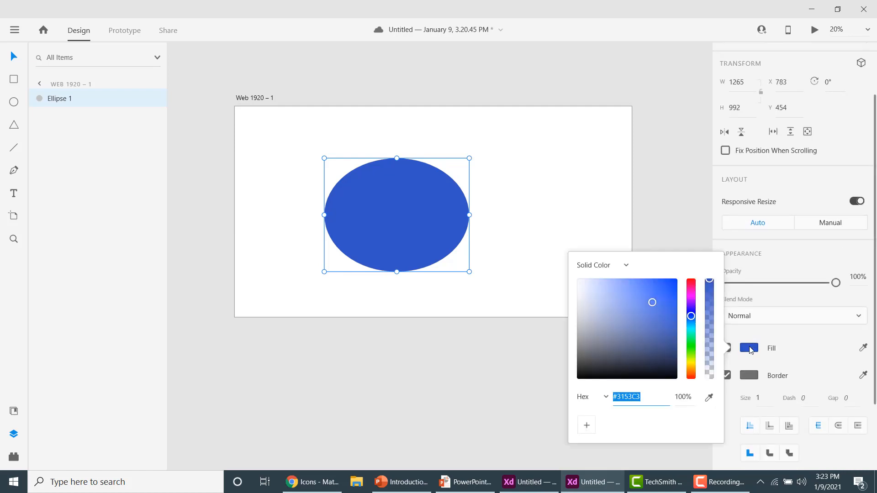
pyautogui.click(627, 268)
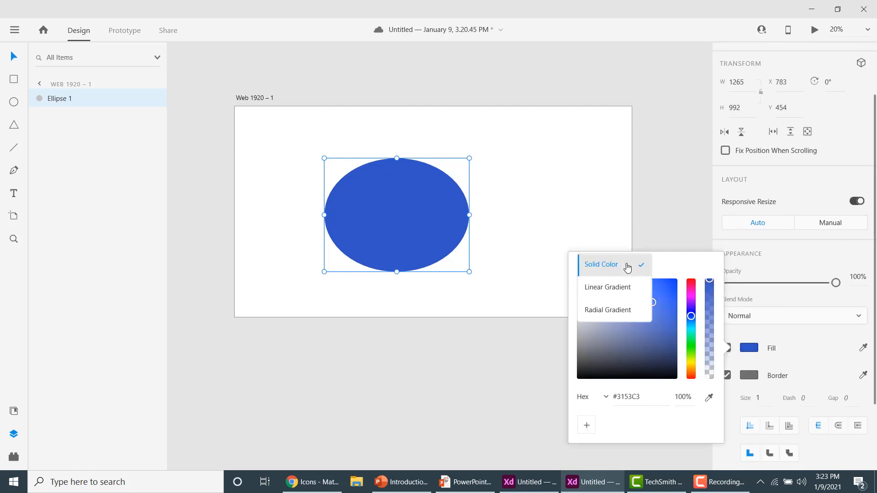
pyautogui.click(612, 314)
pyautogui.click(613, 322)
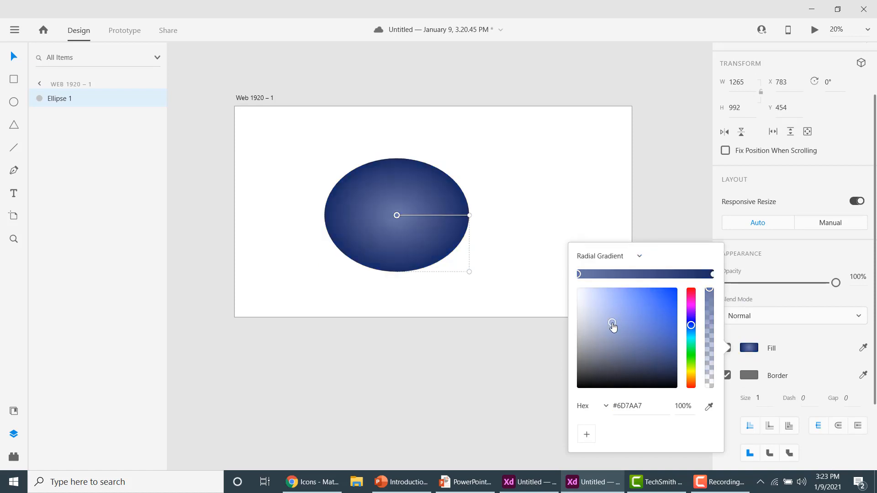
pyautogui.click(691, 300)
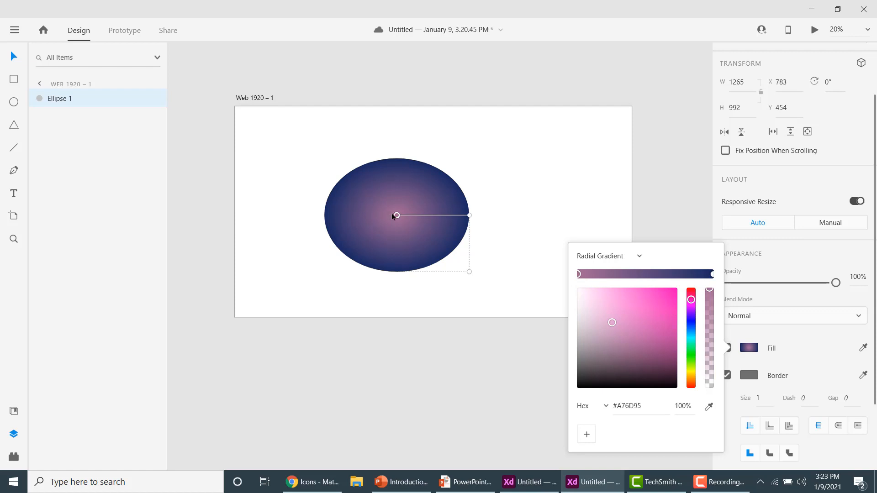
# - Shift the radial gradient's centre slightly up and left and extend its outer end beyond the ellipse's right edge
pyautogui.moveTo(397, 215)
pyautogui.mouseDown()
pyautogui.moveTo(365, 217)
pyautogui.moveTo(409, 209)
pyautogui.moveTo(393, 212)
pyautogui.mouseUp()
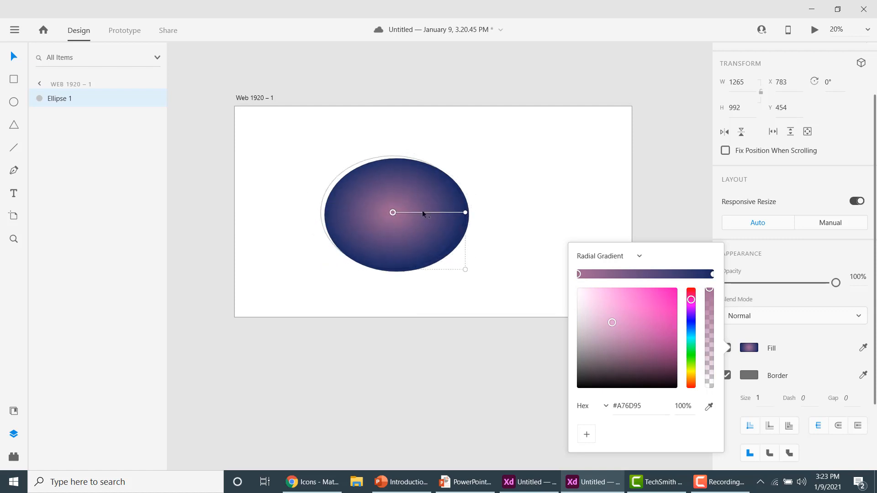
pyautogui.moveTo(466, 214); pyautogui.dragTo(525, 218)
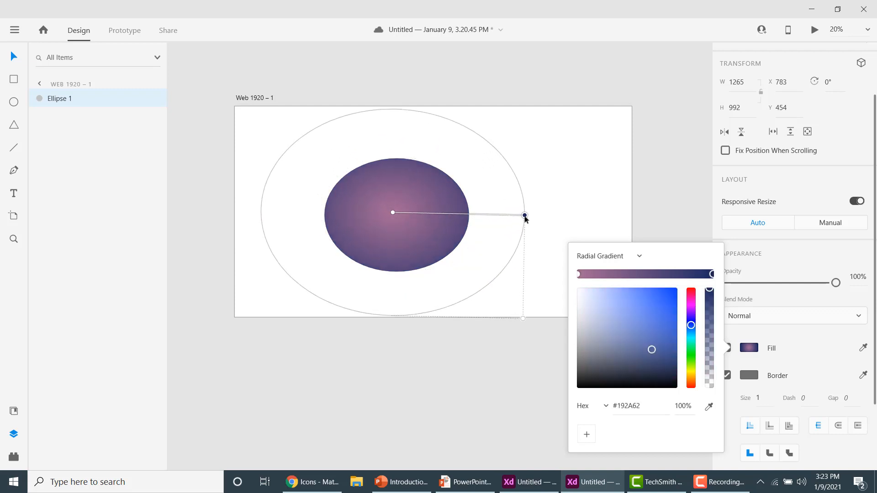
pyautogui.click(568, 181)
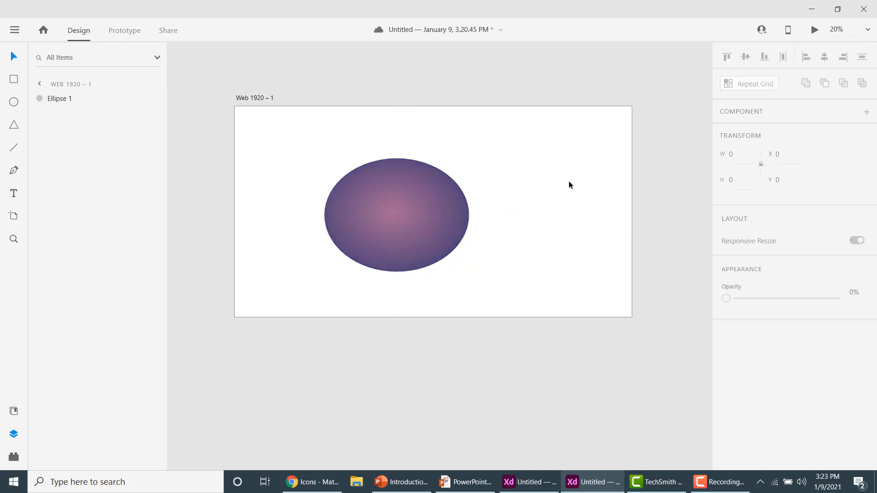
# - Stretch the gradient ellipse horizontally to a width of about 2055
pyautogui.click(381, 215)
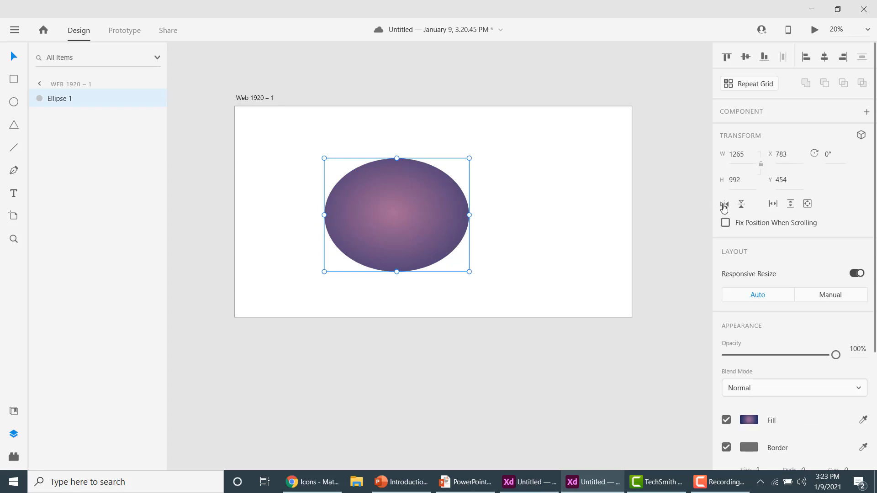
pyautogui.moveTo(470, 214); pyautogui.dragTo(560, 215)
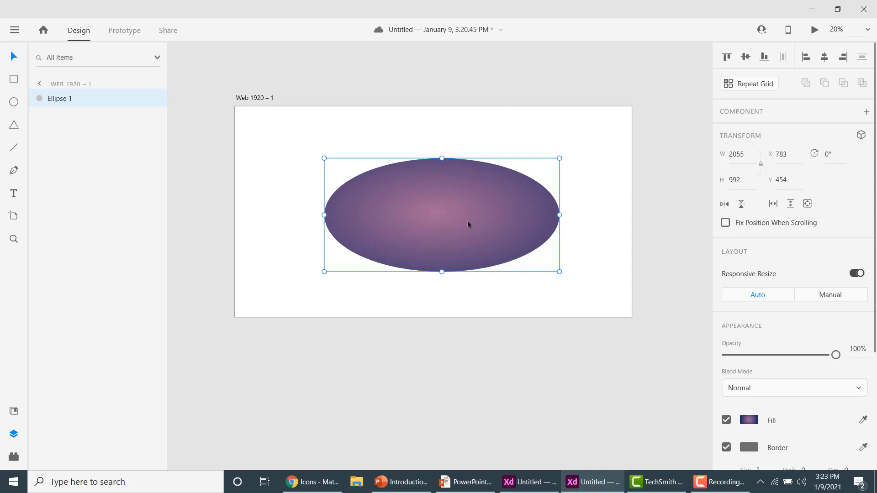
# - Change the centre colour of the ellipse's radial gradient to #E0A8CE
pyautogui.click(748, 421)
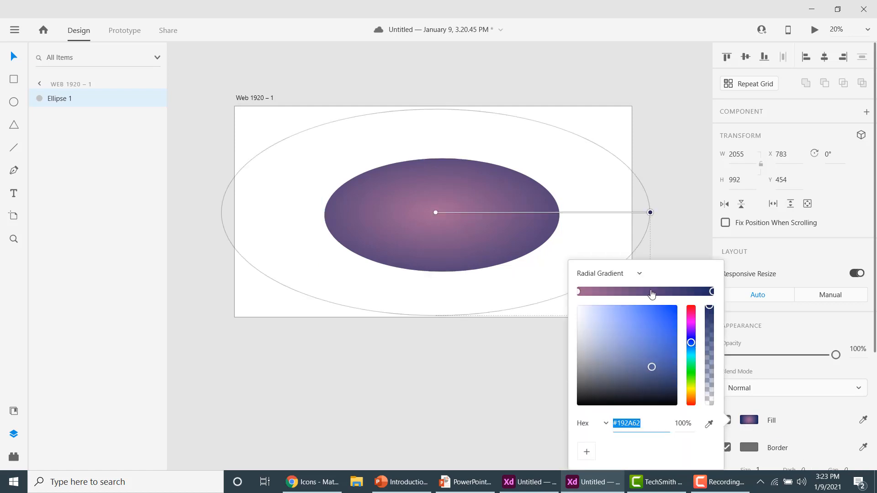
pyautogui.click(579, 292)
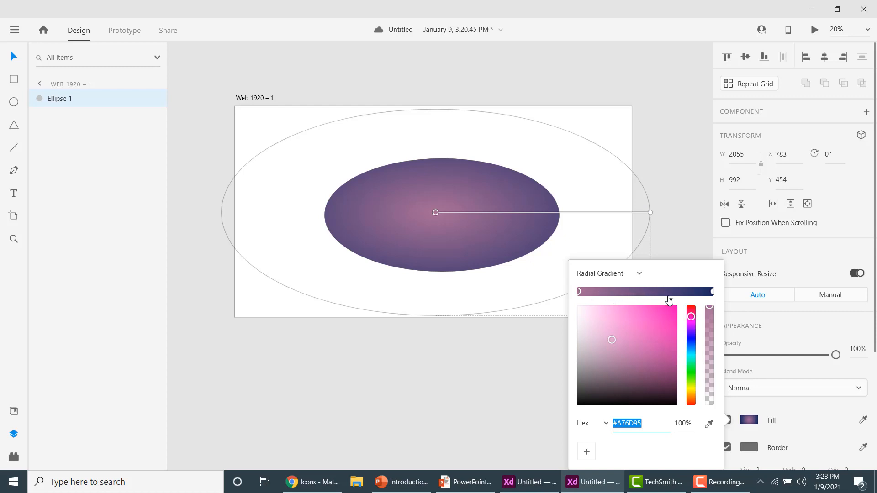
pyautogui.click(625, 338)
pyautogui.moveTo(634, 343)
pyautogui.mouseDown()
pyautogui.moveTo(658, 361)
pyautogui.moveTo(662, 379)
pyautogui.moveTo(653, 347)
pyautogui.moveTo(629, 319)
pyautogui.moveTo(603, 319)
pyautogui.mouseUp()
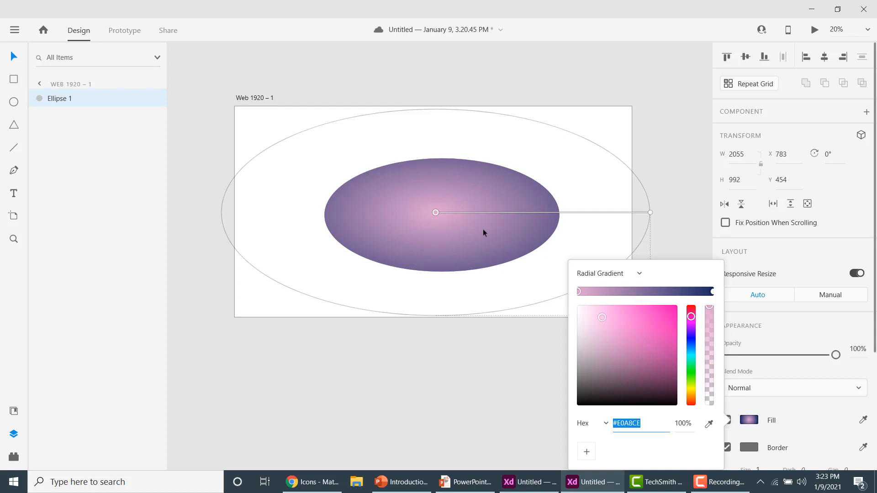
# - Pull the radial gradient's outer end slightly inward and shift its centre to the ellipse's left end
pyautogui.moveTo(649, 212)
pyautogui.mouseDown()
pyautogui.moveTo(574, 215)
pyautogui.moveTo(566, 273)
pyautogui.moveTo(577, 226)
pyautogui.moveTo(639, 220)
pyautogui.mouseUp()
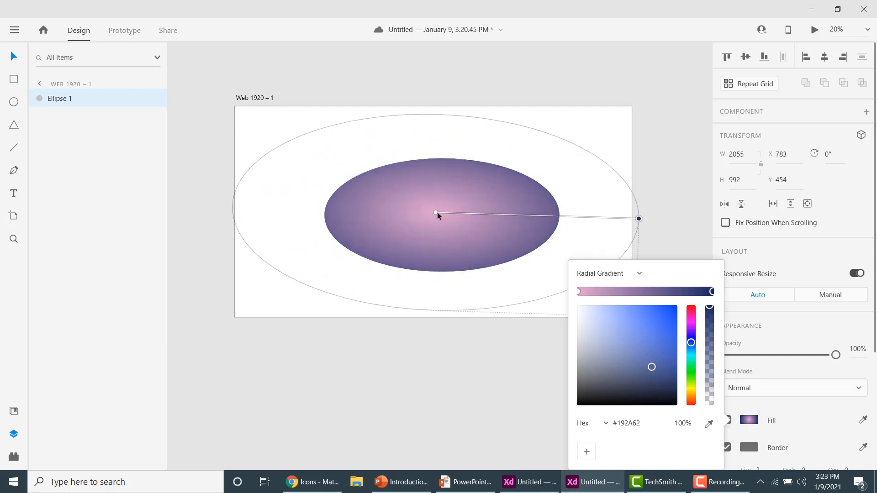
pyautogui.moveTo(435, 212); pyautogui.dragTo(335, 210)
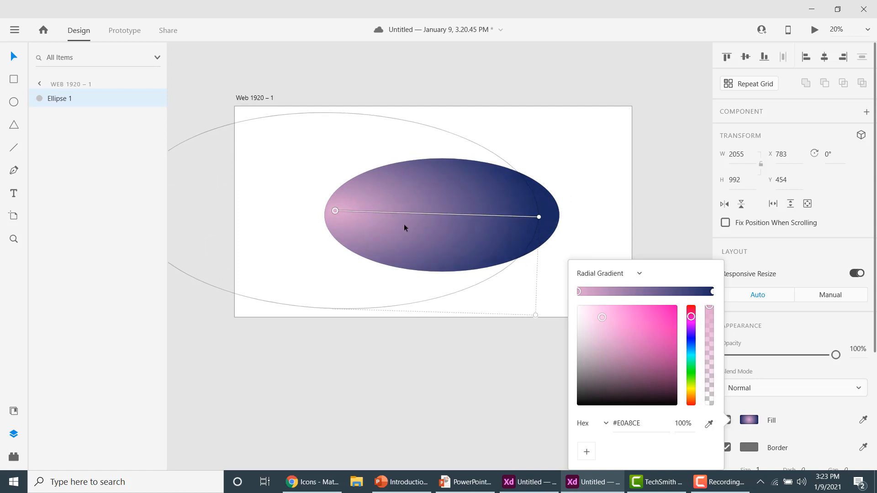
pyautogui.click(608, 167)
pyautogui.click(449, 188)
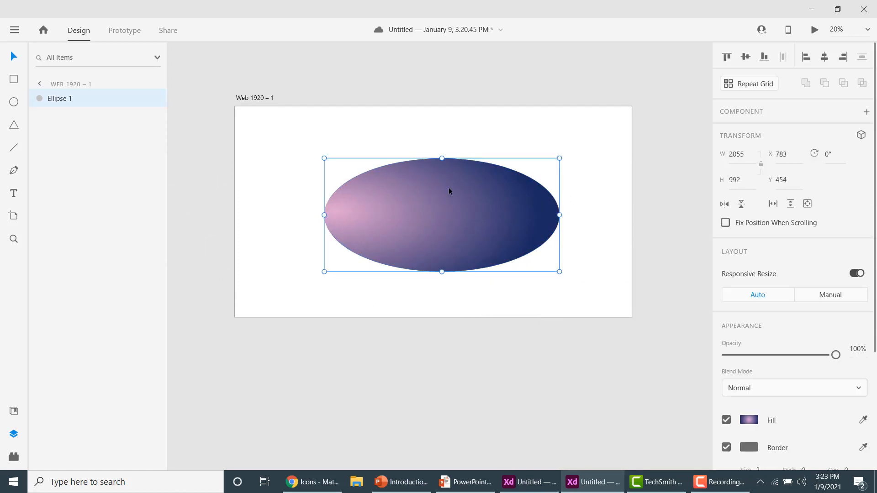
# - Try flipping the ellipse horizontally and vertically, and restore its original orientation
pyautogui.click(724, 205)
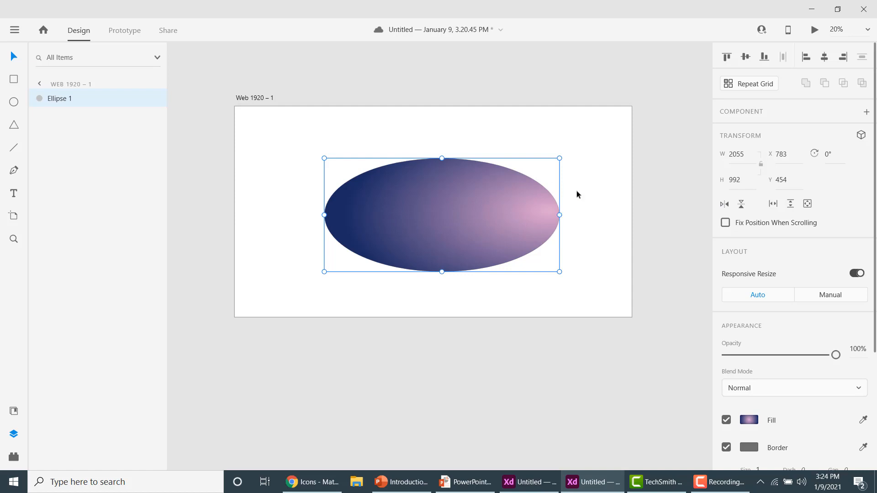
pyautogui.click(729, 205)
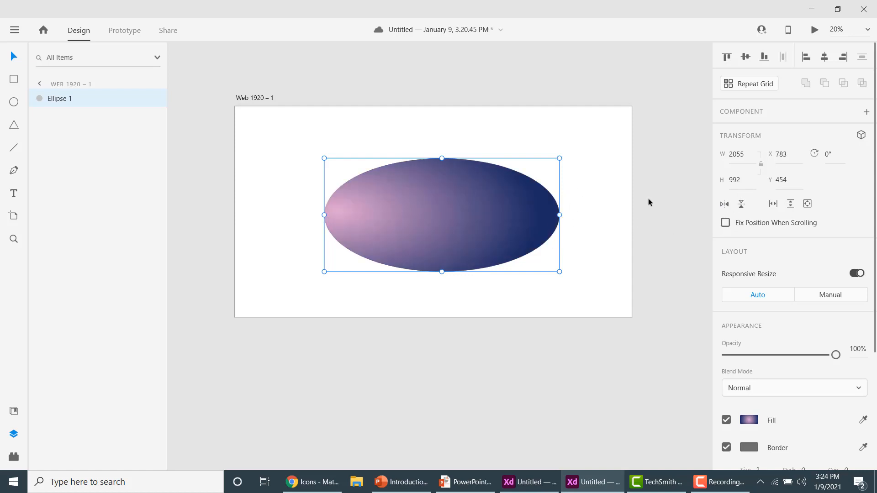
pyautogui.click(741, 205)
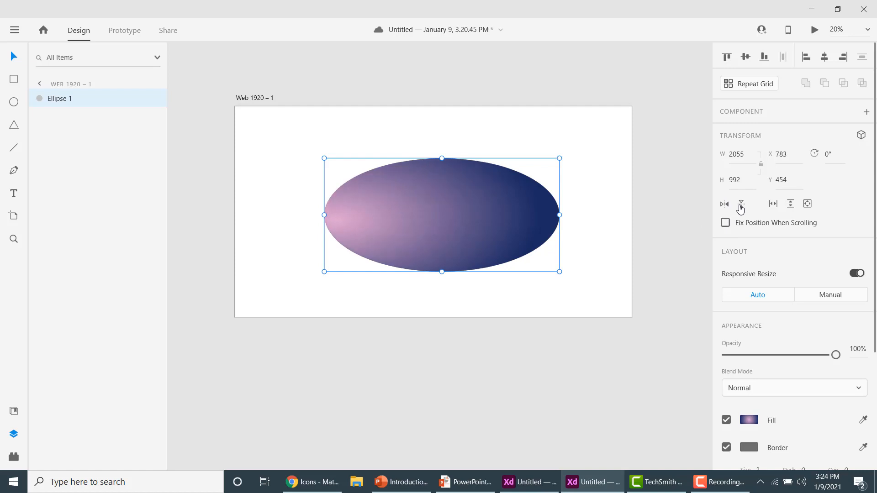
pyautogui.click(741, 206)
pyautogui.click(741, 206)
pyautogui.click(741, 207)
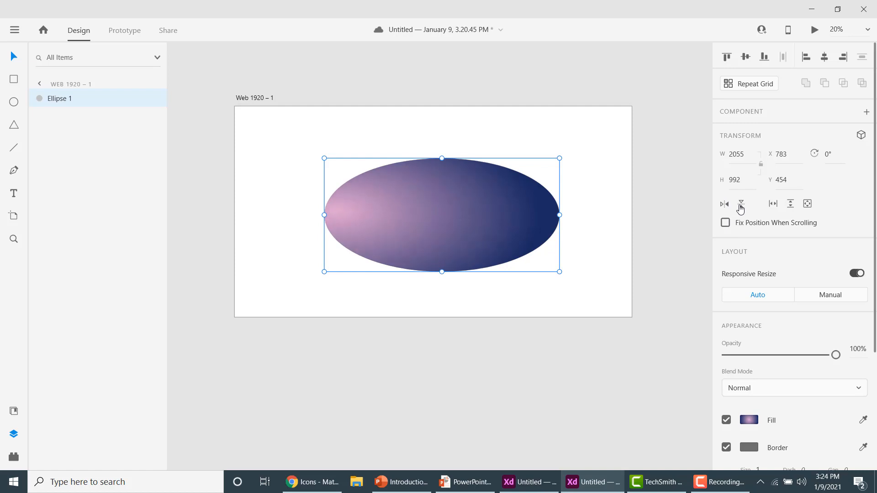
# - Try horizontal, vertical and two-directional scrolling on the ellipse, and turn scrolling off again
pyautogui.click(773, 205)
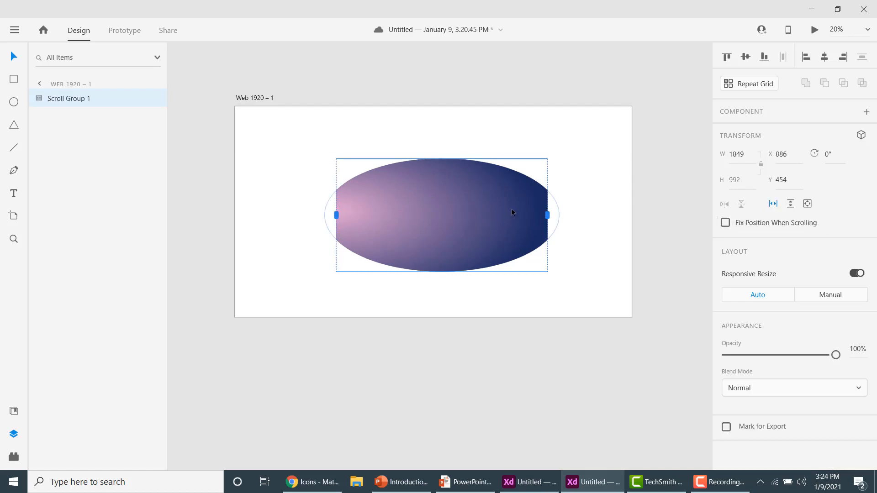
pyautogui.click(790, 206)
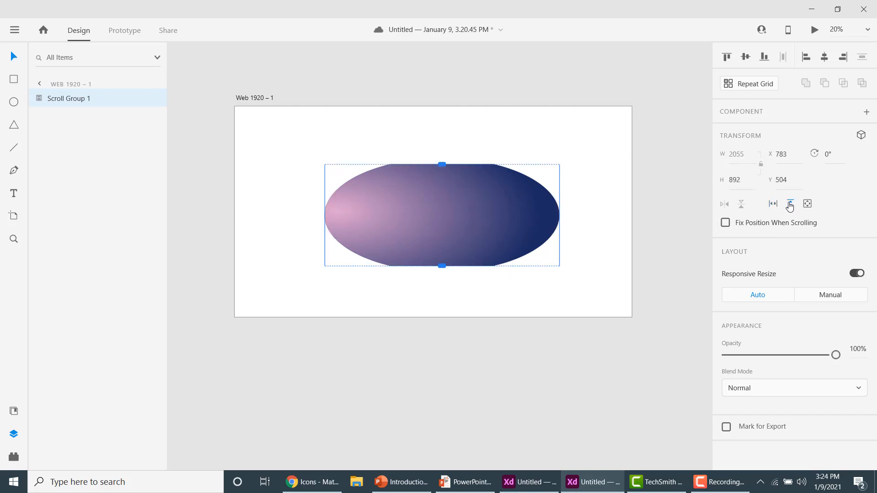
pyautogui.click(569, 268)
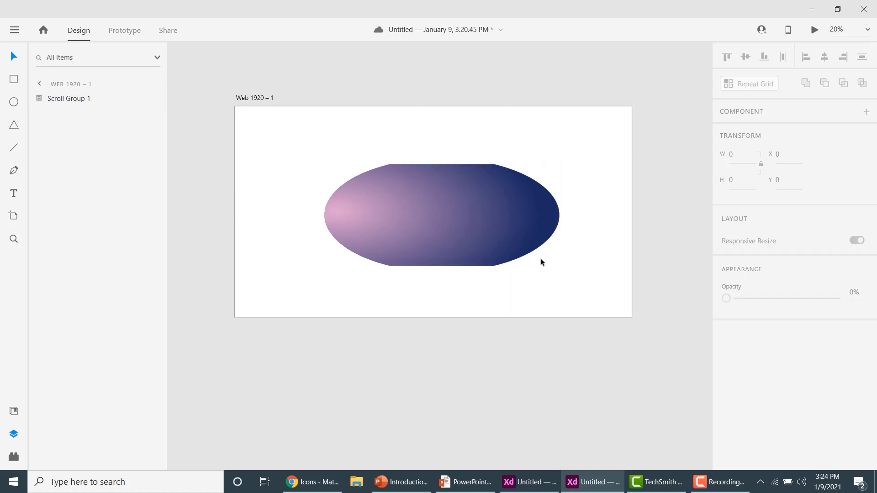
pyautogui.click(465, 214)
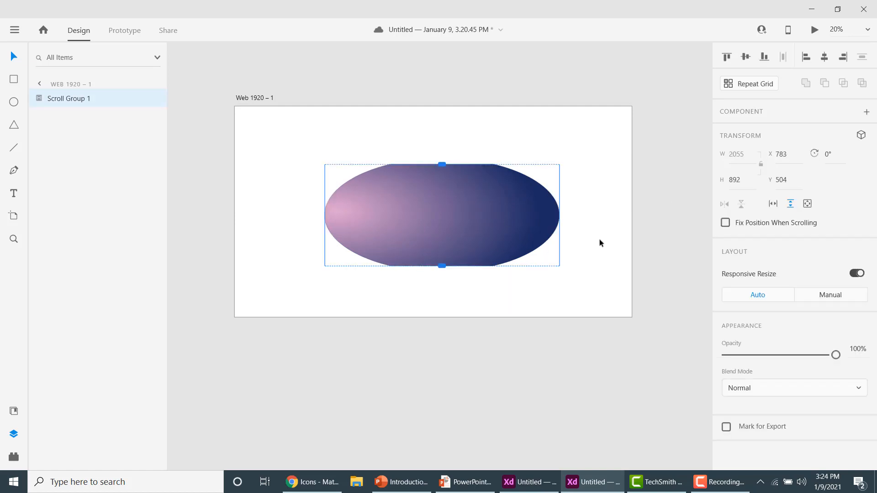
pyautogui.click(789, 208)
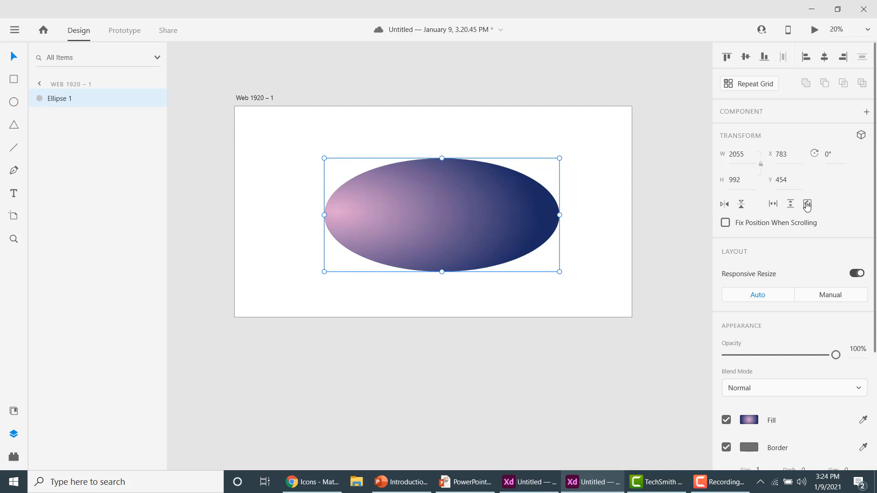
pyautogui.click(807, 205)
pyautogui.click(807, 205)
# - Move the ellipse slightly up and left on the artboard and set its border colour to #F20B0B
pyautogui.moveTo(433, 210)
pyautogui.mouseDown()
pyautogui.moveTo(426, 177)
pyautogui.moveTo(428, 196)
pyautogui.mouseUp()
pyautogui.moveTo(876, 249); pyautogui.dragTo(855, 306)
pyautogui.moveTo(875, 201); pyautogui.dragTo(875, 281)
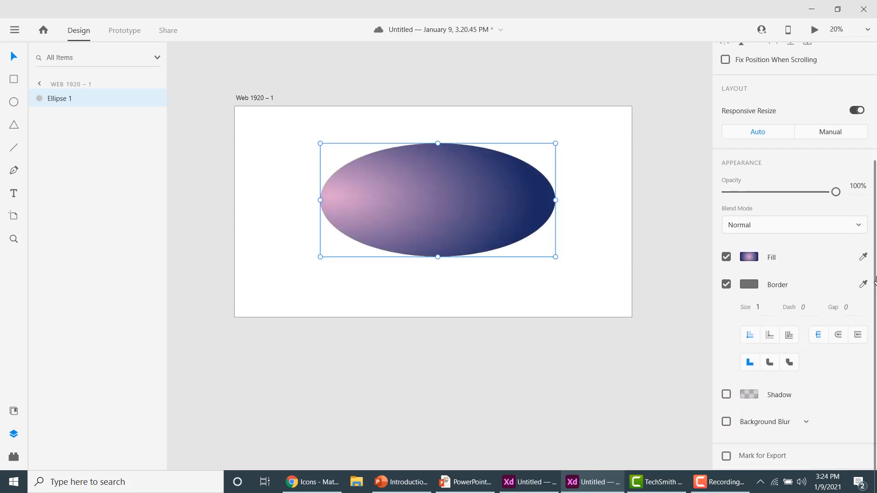
pyautogui.click(754, 288)
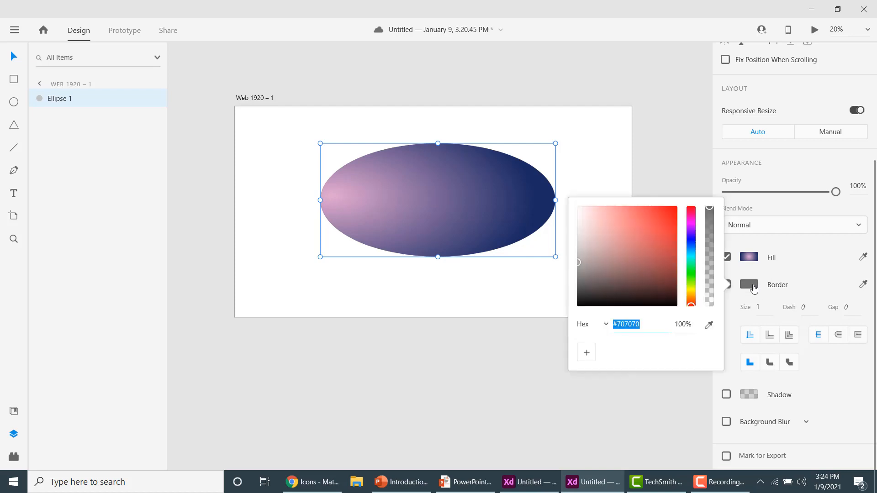
pyautogui.click(673, 211)
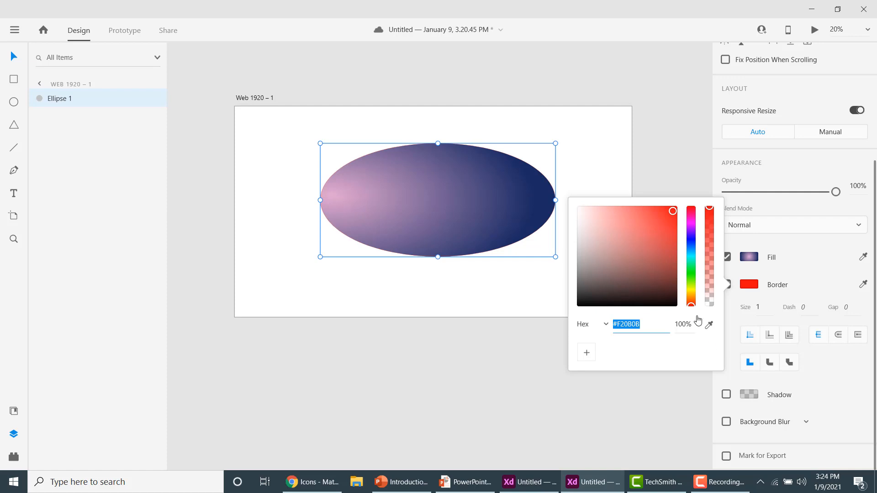
# - Make the ellipse's border dashed with a size of 30, a dash of 10 and a gap of 20
pyautogui.click(763, 309)
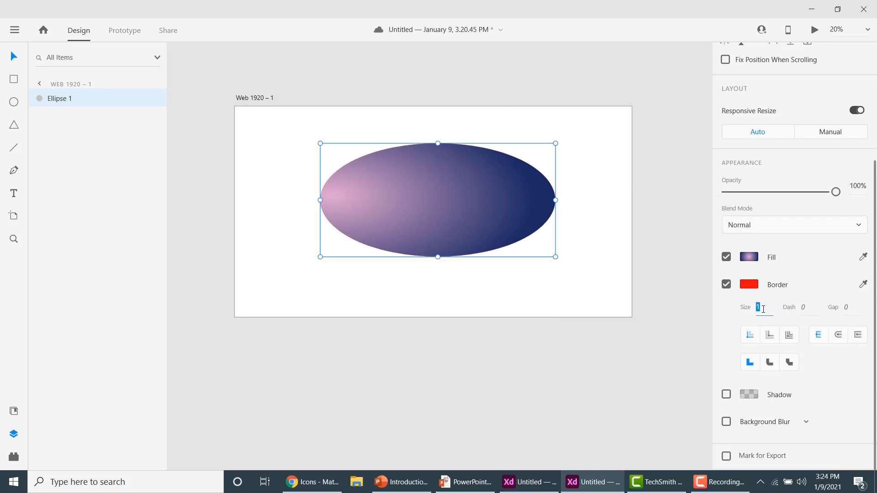
pyautogui.press('Return')
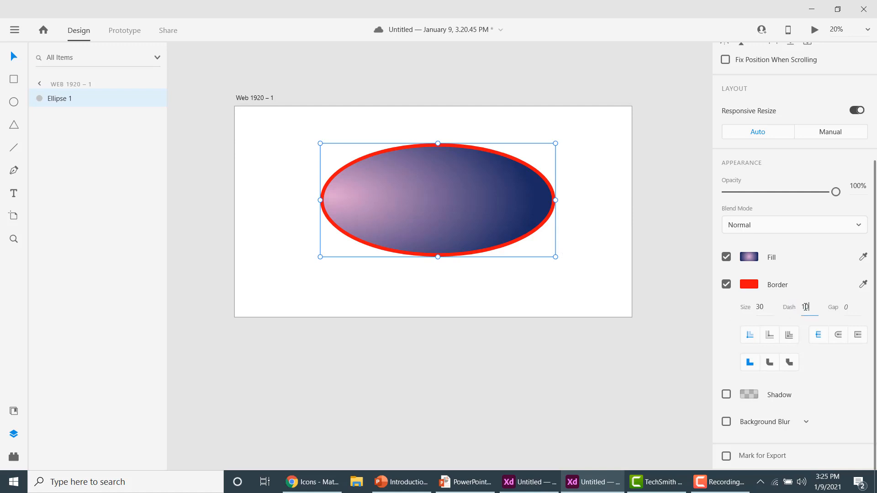
pyautogui.click(849, 311)
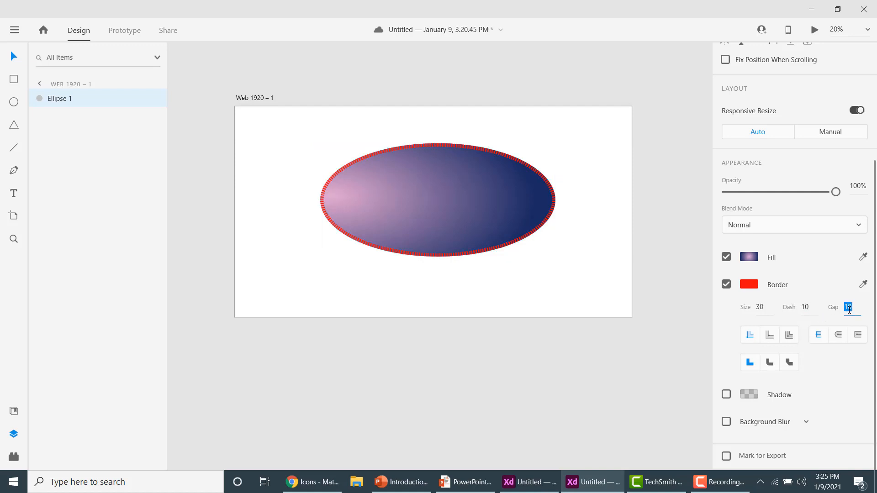
pyautogui.write('20')
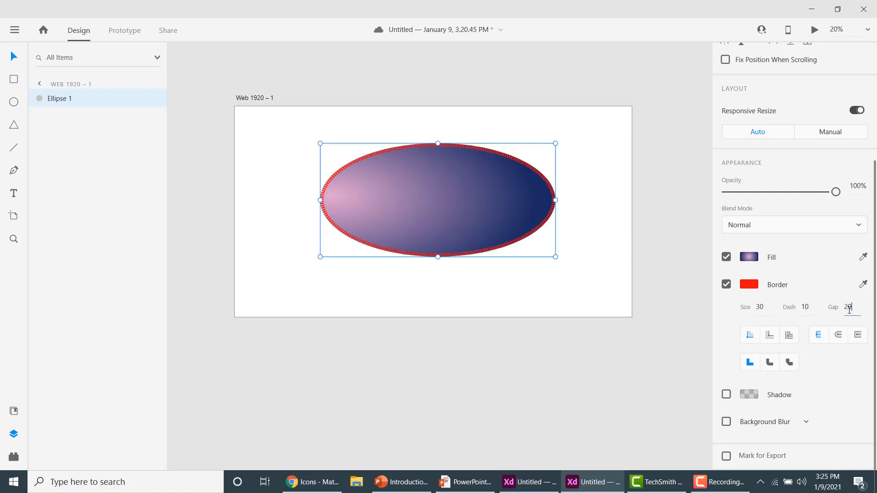
pyautogui.press('Return')
# - Try the round and bevel joins on the ellipse's dashed border up close, and restore the miter join
pyautogui.click(14, 242)
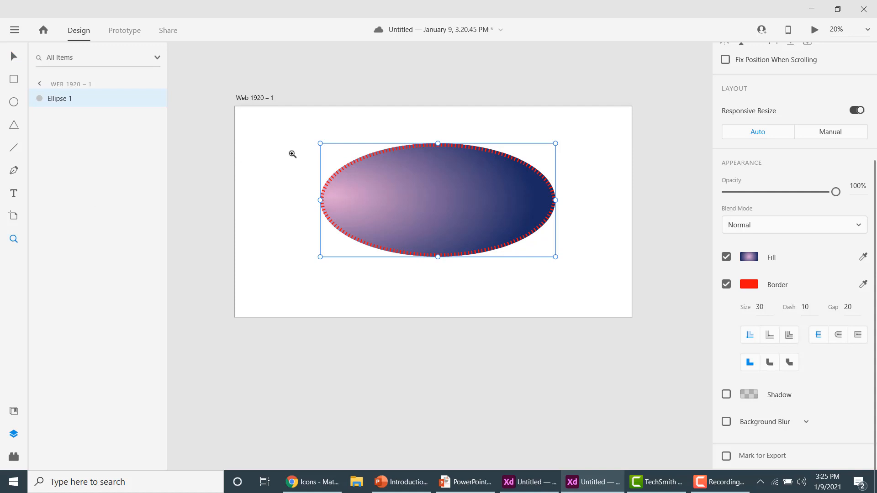
pyautogui.click(339, 167)
pyautogui.click(339, 167)
pyautogui.click(339, 166)
pyautogui.click(339, 166)
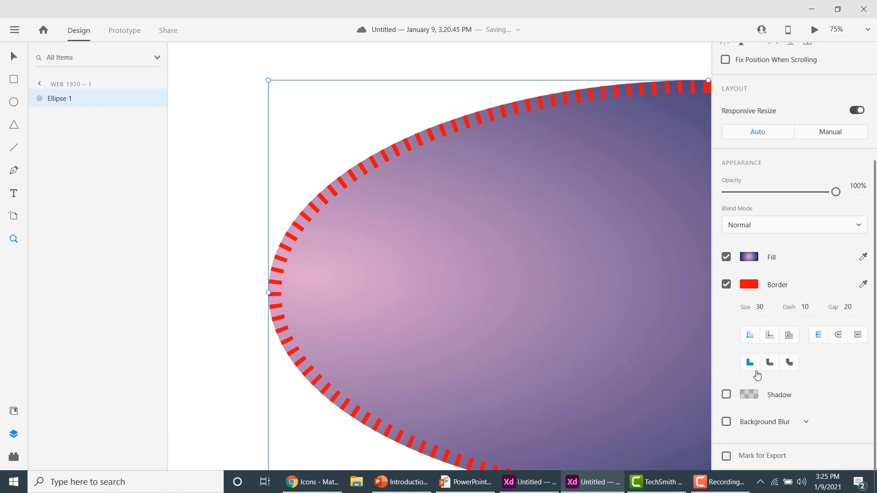
pyautogui.click(770, 364)
pyautogui.click(787, 366)
pyautogui.click(749, 363)
# - Enable a shadow on the ellipse with a horizontal (X) offset of 40
pyautogui.scroll(-3, 570, 279)
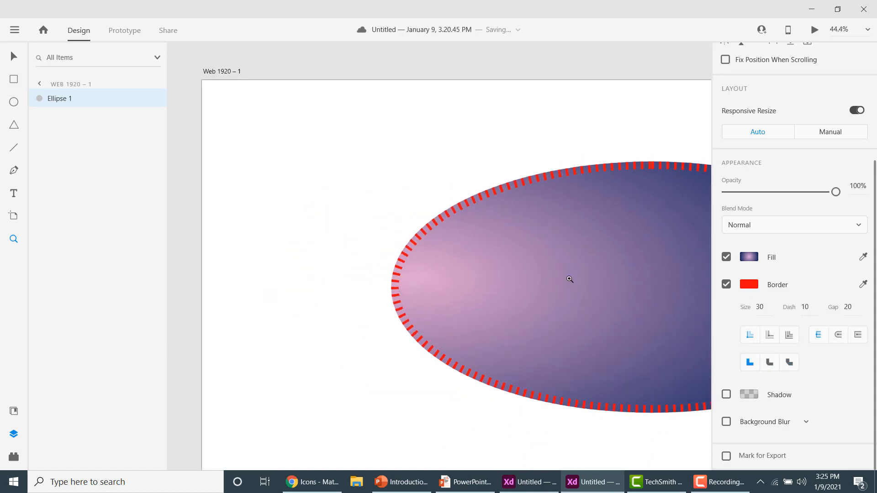
pyautogui.scroll(-2, 350, 242)
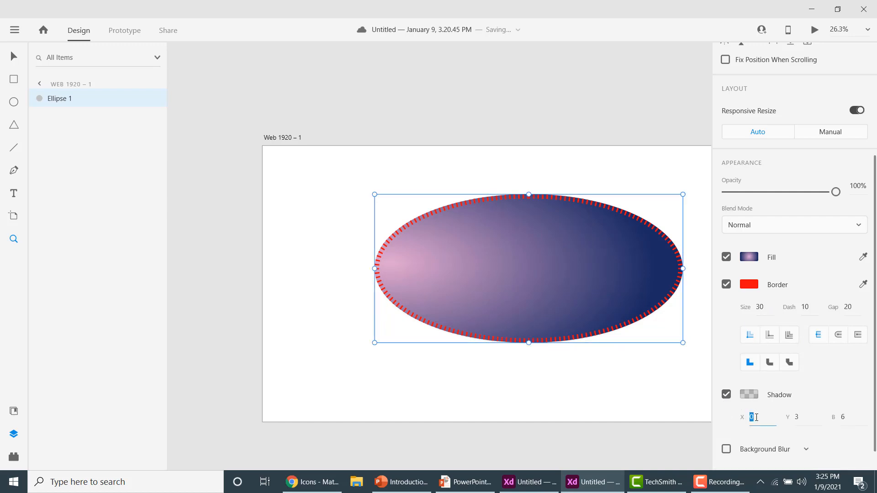
pyautogui.write('0')
pyautogui.press('Return')
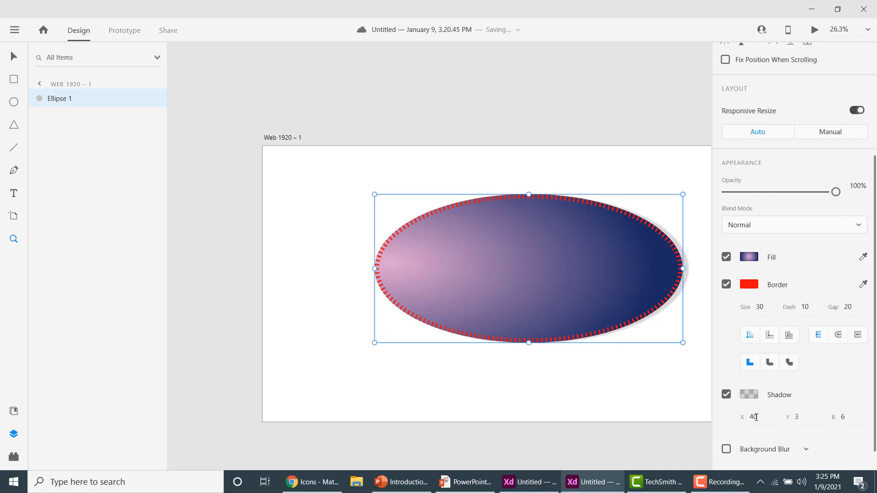
# - Set the ellipse's shadow colour to #C00E0E and save it as a swatch
pyautogui.click(747, 394)
pyautogui.click(661, 318)
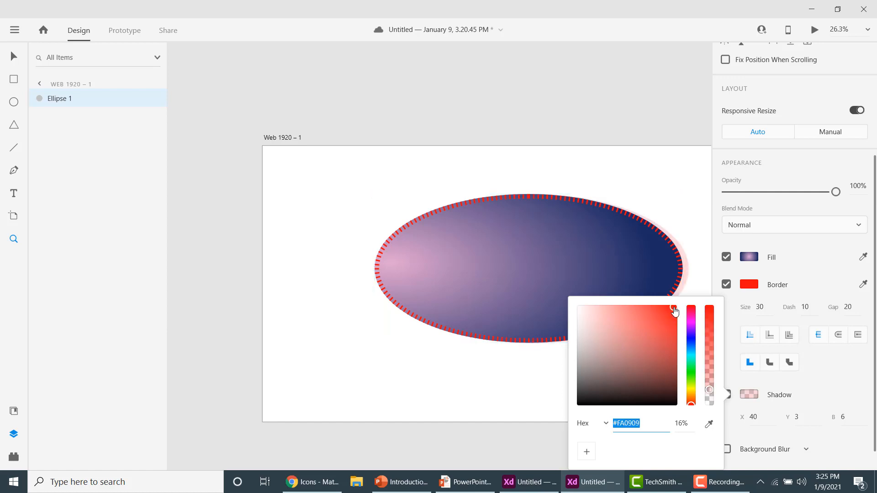
pyautogui.click(670, 330)
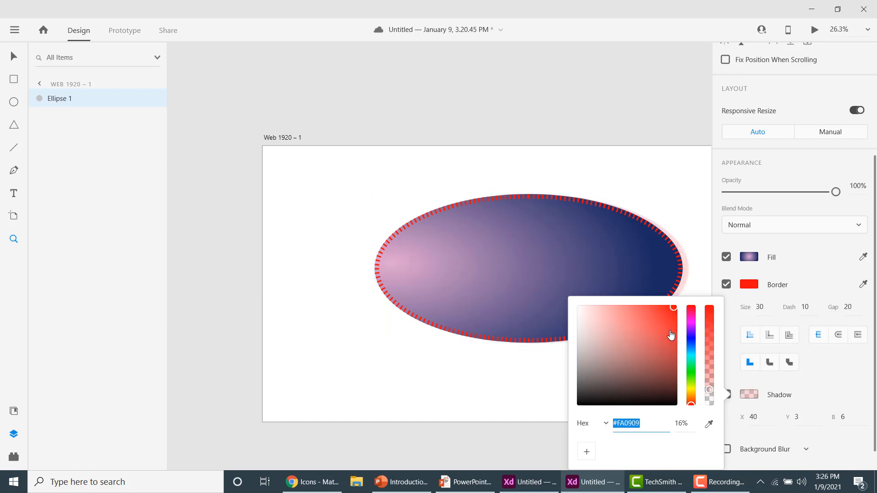
pyautogui.click(588, 452)
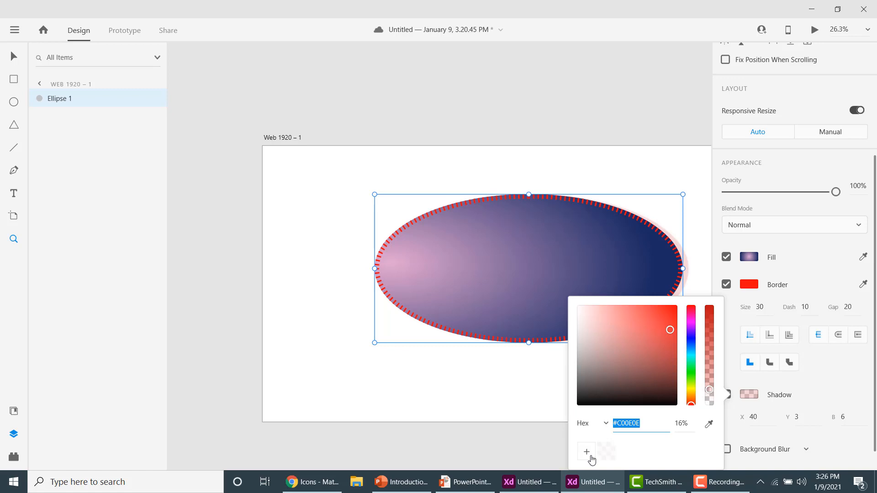
pyautogui.click(708, 234)
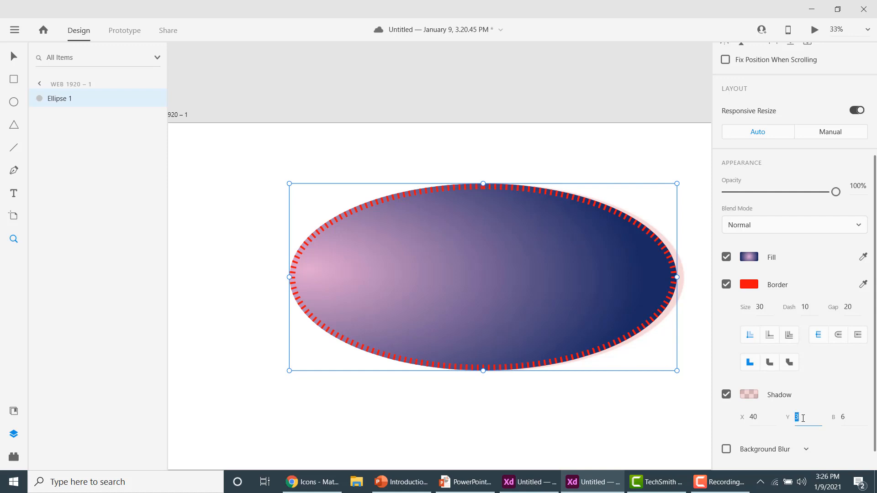
# - Set the shadow's vertical (Y) offset to 40
pyautogui.write('40')
pyautogui.press('Return')
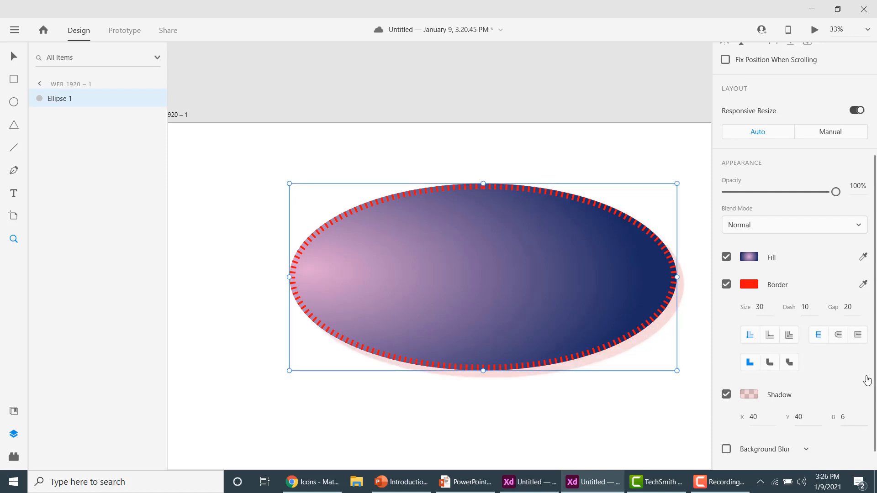
pyautogui.scroll(-1, 868, 380)
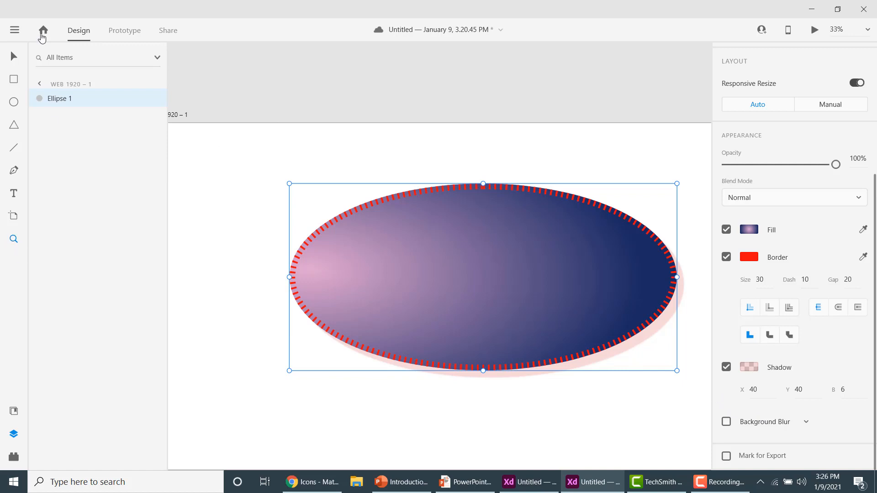
# - Reposition the ellipse on the artboard, ending slightly left of and below where it was
pyautogui.moveTo(446, 268); pyautogui.dragTo(367, 246)
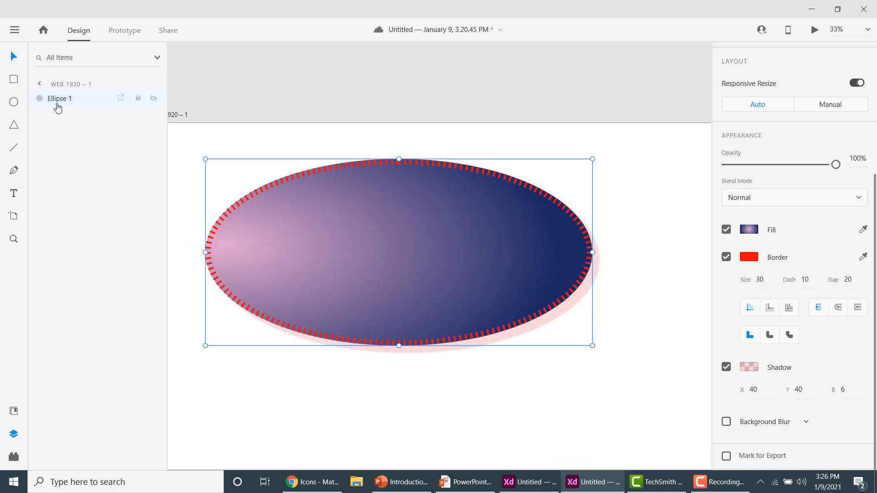
pyautogui.moveTo(416, 267); pyautogui.dragTo(467, 296)
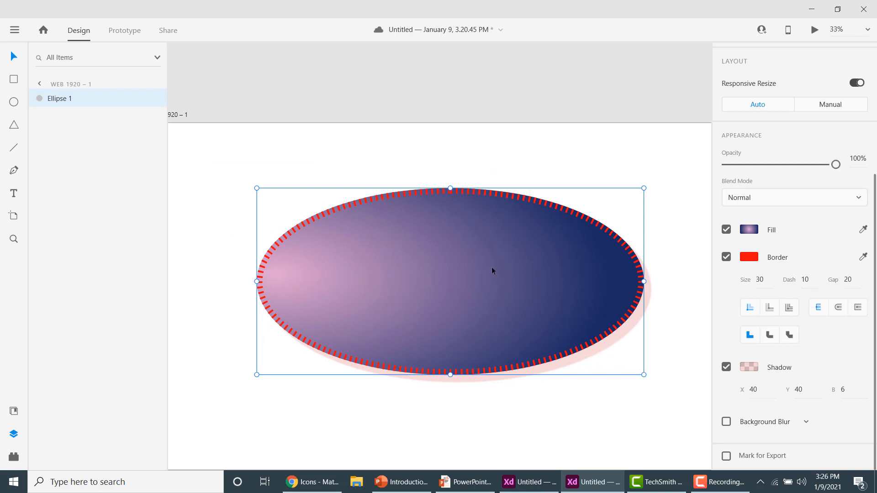
# - Shrink the ellipse to about 1428 wide and 382 high, and move it to the artboard's upper-left area
pyautogui.moveTo(257, 374); pyautogui.dragTo(375, 260)
pyautogui.moveTo(468, 229); pyautogui.dragTo(314, 201)
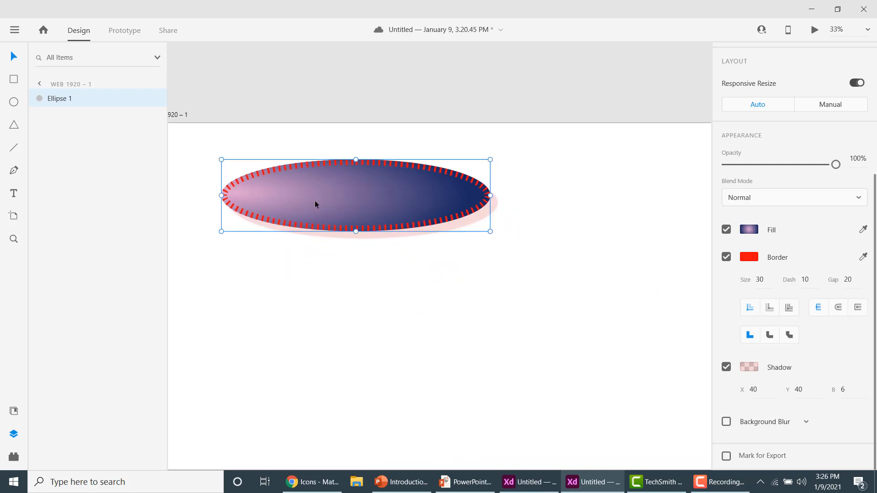
# - Duplicate the ellipse twice and arrange all three: two stacked along the artboard's left side, one to their right at mid-height
pyautogui.hotkey('ctrl', 'd')
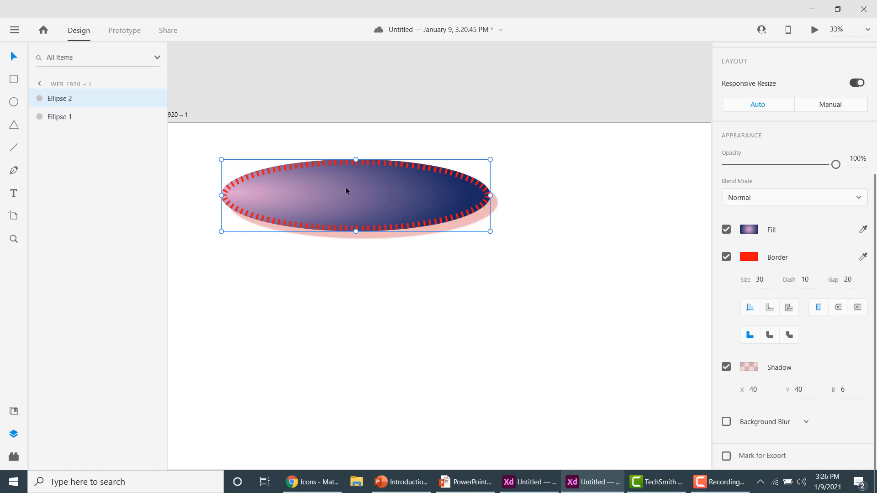
pyautogui.moveTo(346, 191); pyautogui.dragTo(333, 341)
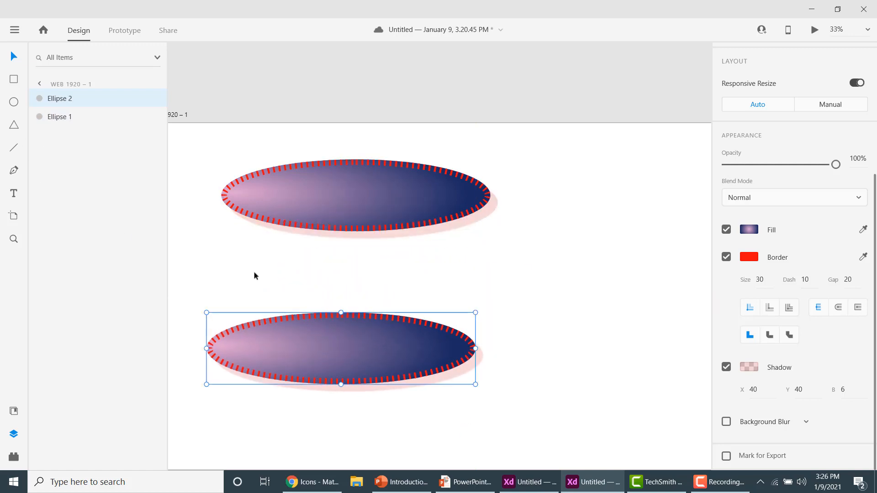
pyautogui.hotkey('ctrl', 'd')
pyautogui.moveTo(362, 350); pyautogui.dragTo(577, 276)
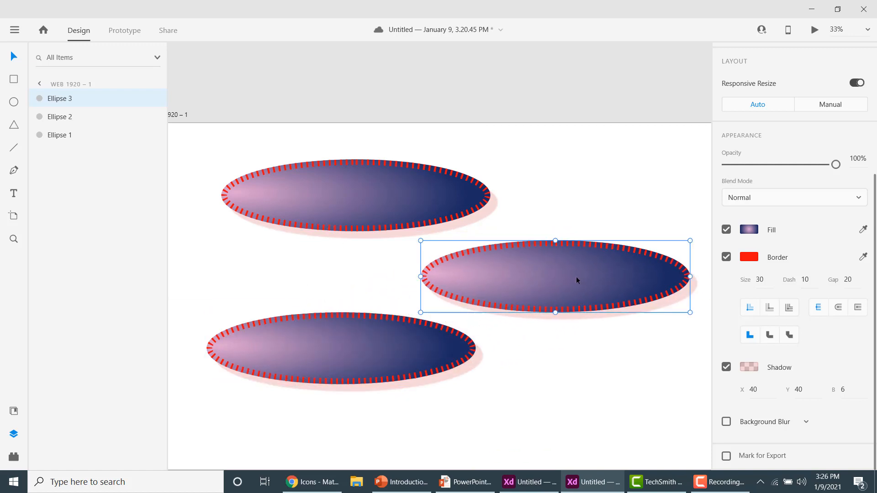
pyautogui.click(608, 399)
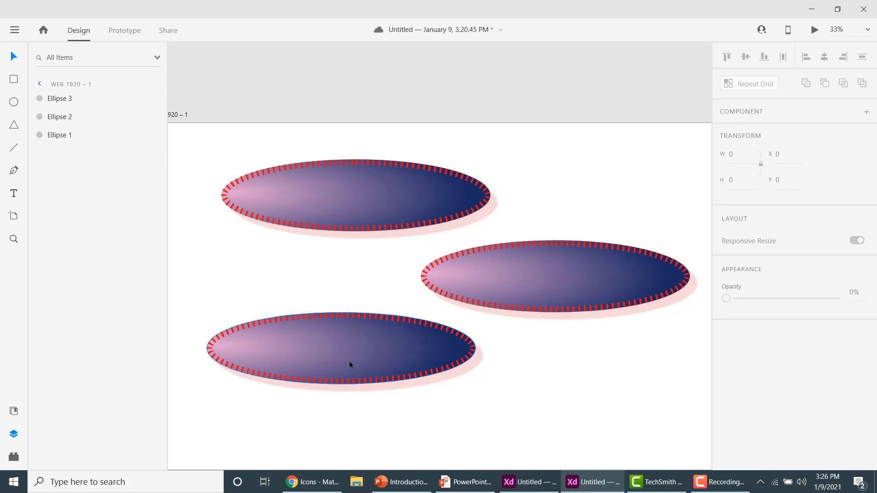
pyautogui.moveTo(349, 361); pyautogui.dragTo(307, 361)
pyautogui.moveTo(316, 208); pyautogui.dragTo(262, 210)
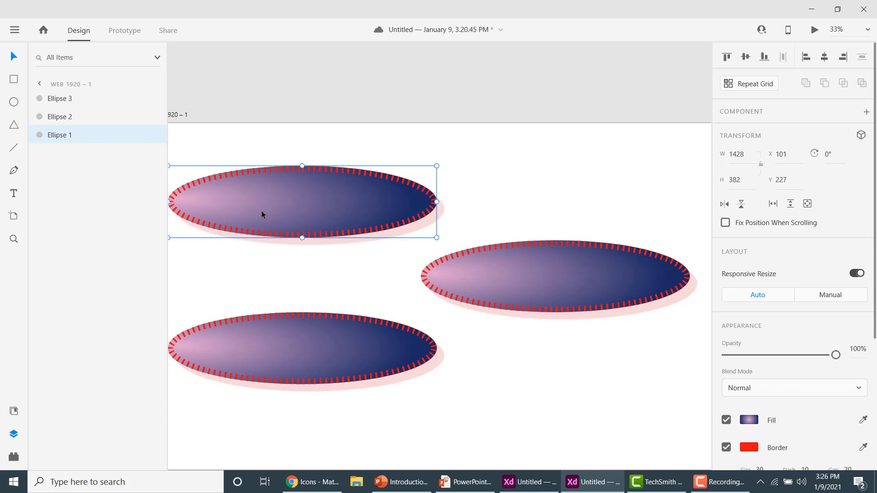
# - Draw a horizontal line about 1052 long to the right of the top ellipse
pyautogui.click(12, 148)
pyautogui.moveTo(479, 165)
pyautogui.mouseDown()
pyautogui.moveTo(587, 174)
pyautogui.moveTo(638, 161)
pyautogui.moveTo(673, 172)
pyautogui.moveTo(679, 166)
pyautogui.mouseUp()
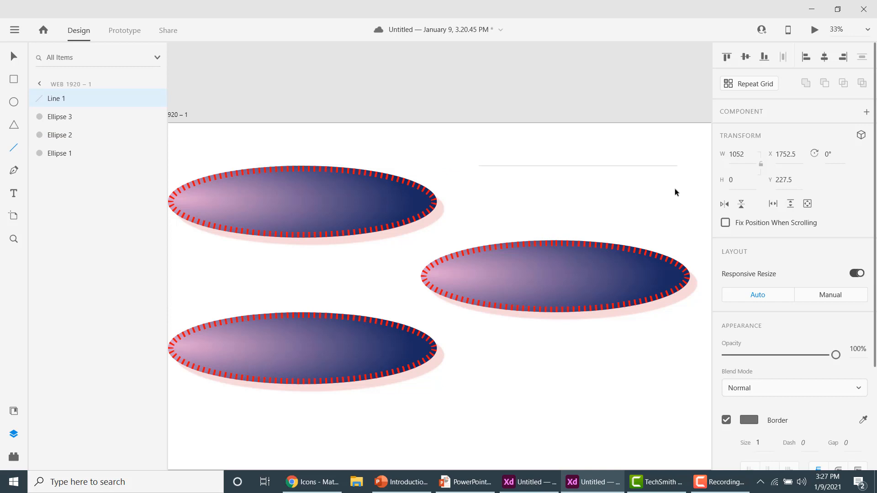
pyautogui.moveTo(678, 166); pyautogui.dragTo(674, 167)
# - Adjust the line by its end points and reposition it horizontally below the right ellipse, about 519 long
pyautogui.click(15, 53)
pyautogui.moveTo(674, 167); pyautogui.dragTo(619, 192)
pyautogui.moveTo(613, 241); pyautogui.dragTo(580, 284)
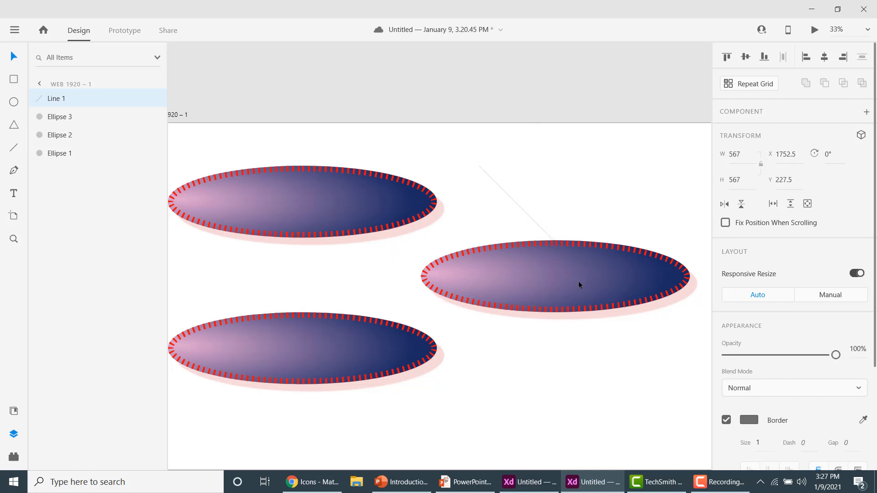
pyautogui.moveTo(476, 309); pyautogui.dragTo(448, 306)
pyautogui.moveTo(397, 265); pyautogui.dragTo(576, 179)
pyautogui.moveTo(505, 165); pyautogui.dragTo(571, 366)
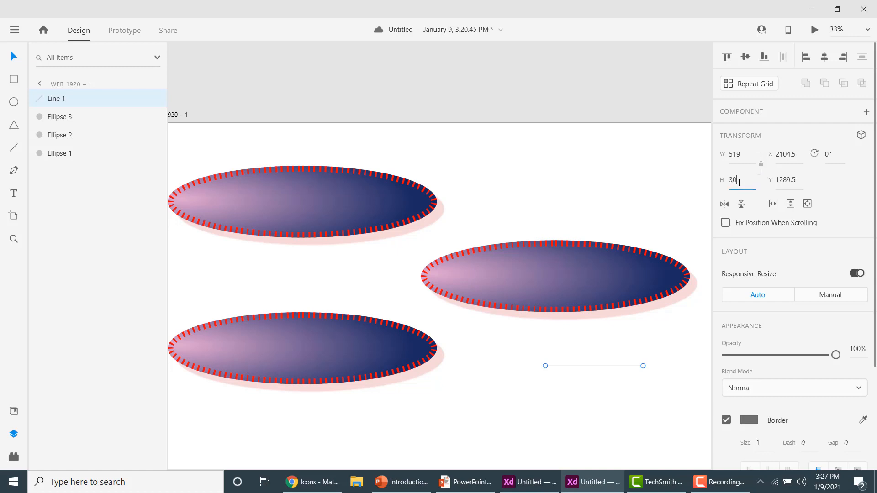
# - Try to set the line's height to 30
pyautogui.press('Return')
pyautogui.write('30')
pyautogui.press('Return')
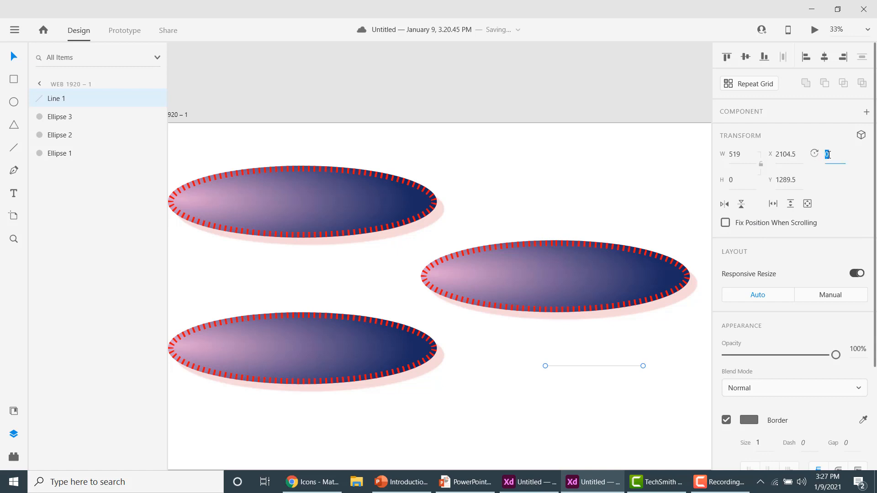
# - Rotate the line by setting its angle to 40° and finally to 90°, so it stands vertical
pyautogui.write('40')
pyautogui.press('Return')
pyautogui.write('90')
pyautogui.press('Return')
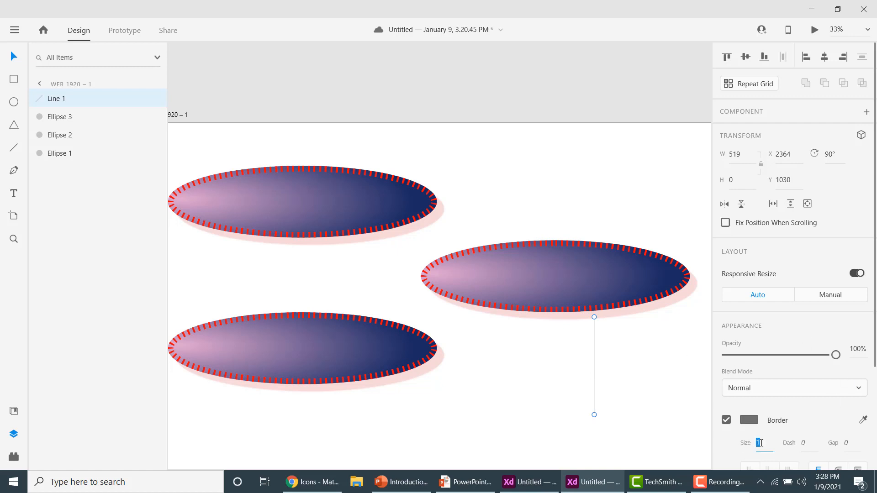
# - Set the line's border size to 30 and move the line slightly down and to the left
pyautogui.press('Return')
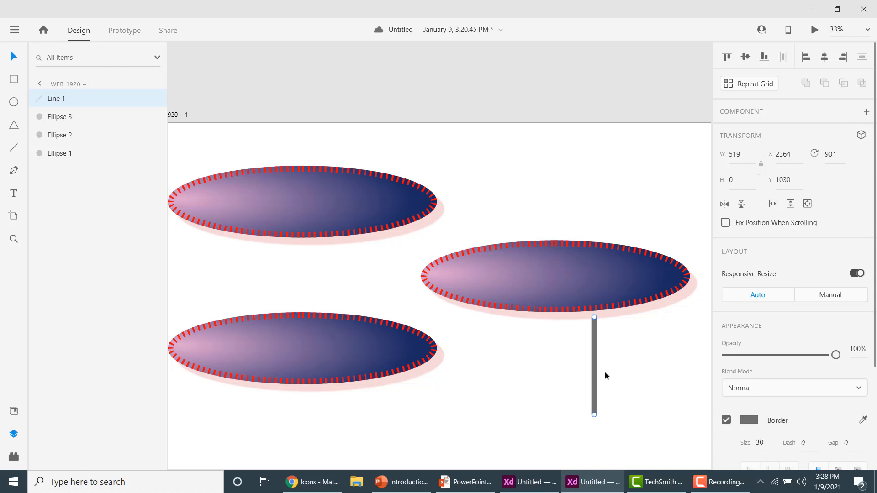
pyautogui.moveTo(594, 375); pyautogui.dragTo(565, 395)
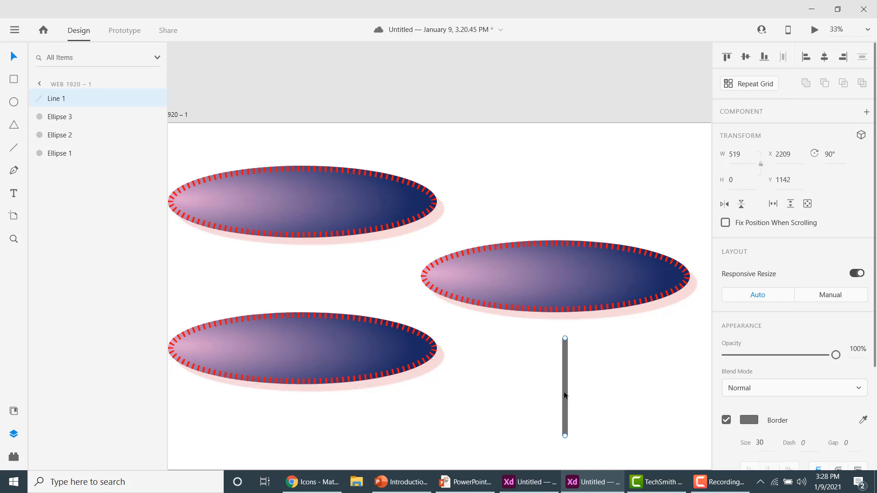
# - Change the line's border colour to a bright red and deselect the line
pyautogui.click(749, 420)
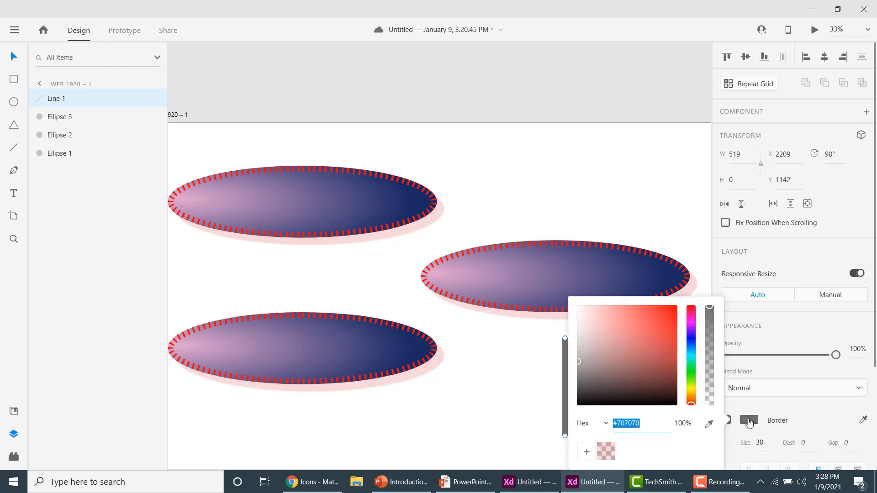
pyautogui.click(580, 321)
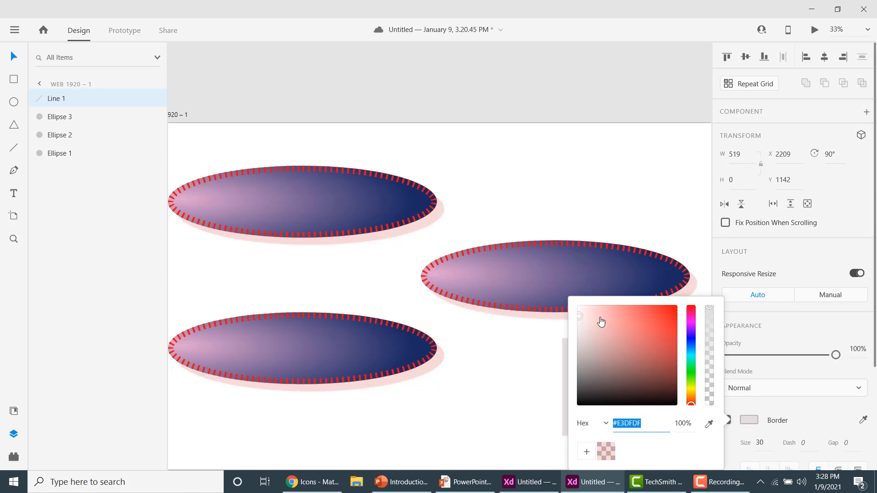
pyautogui.click(666, 321)
pyautogui.click(492, 378)
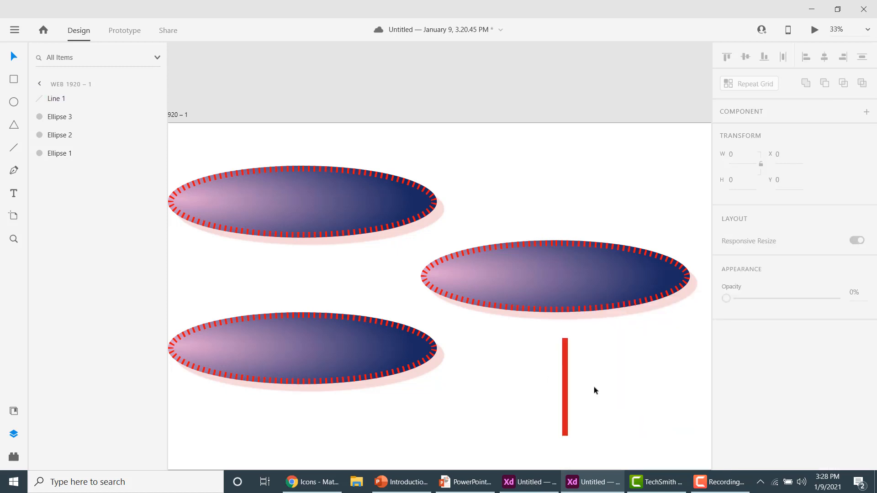
# - Compare the butt, round and projecting cap styles on the red line's ends, and settle on the round cap
pyautogui.click(566, 385)
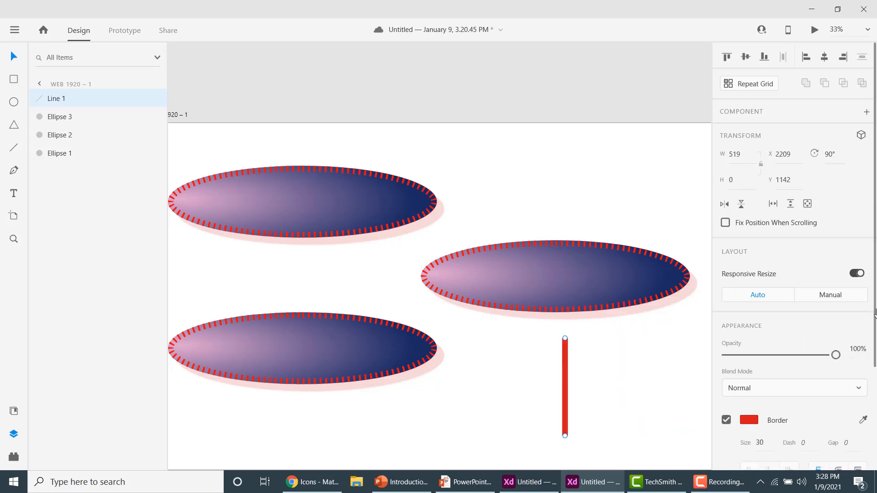
pyautogui.moveTo(875, 286); pyautogui.dragTo(875, 390)
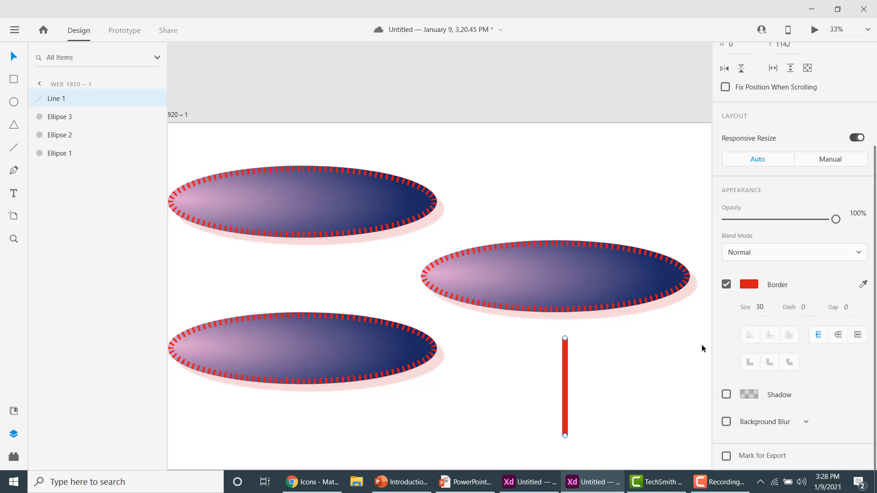
pyautogui.click(621, 353)
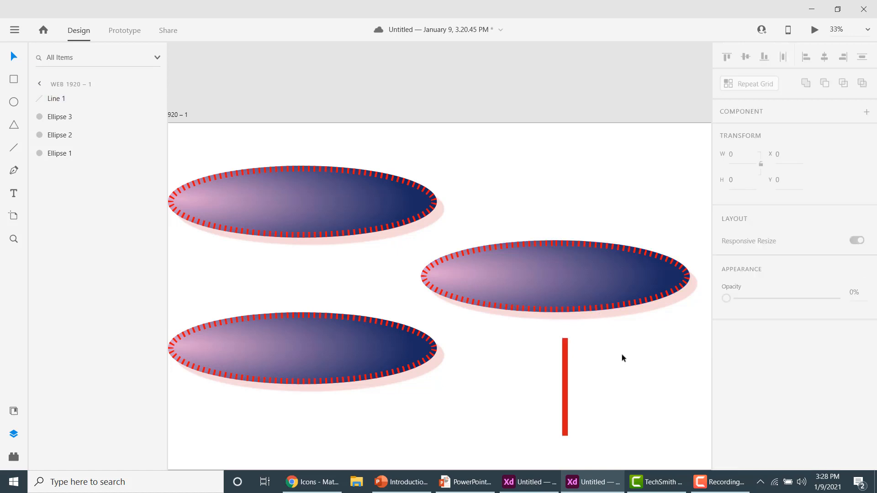
pyautogui.scroll(3, 621, 353)
pyautogui.click(497, 342)
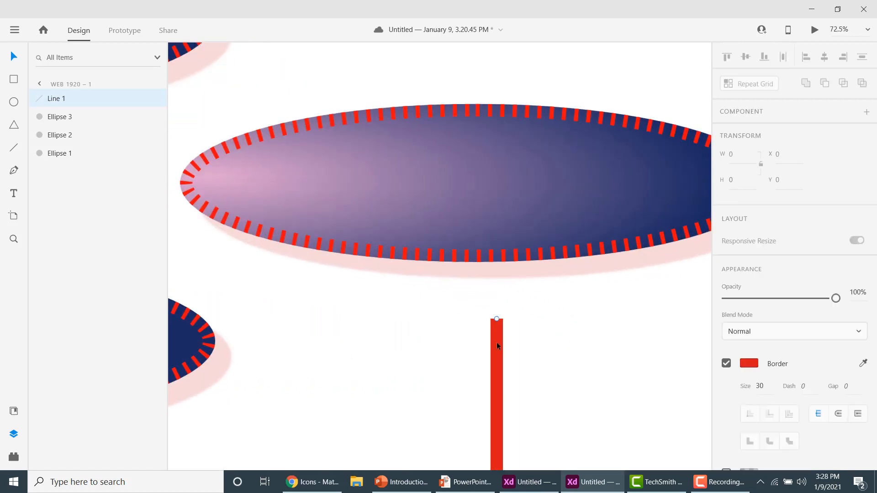
pyautogui.scroll(-3, 876, 346)
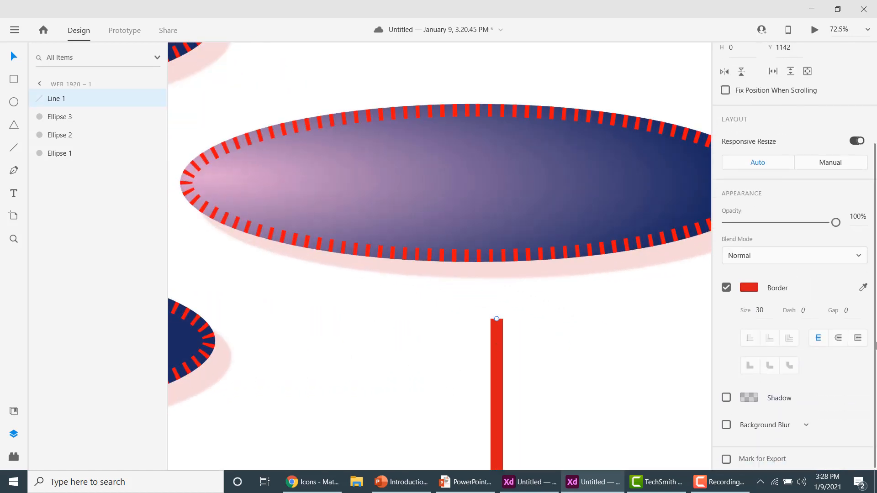
pyautogui.click(840, 341)
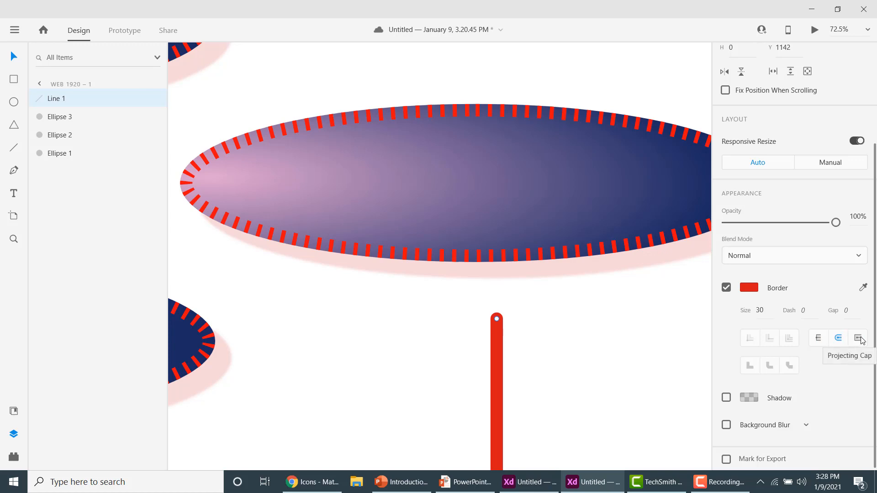
pyautogui.click(859, 339)
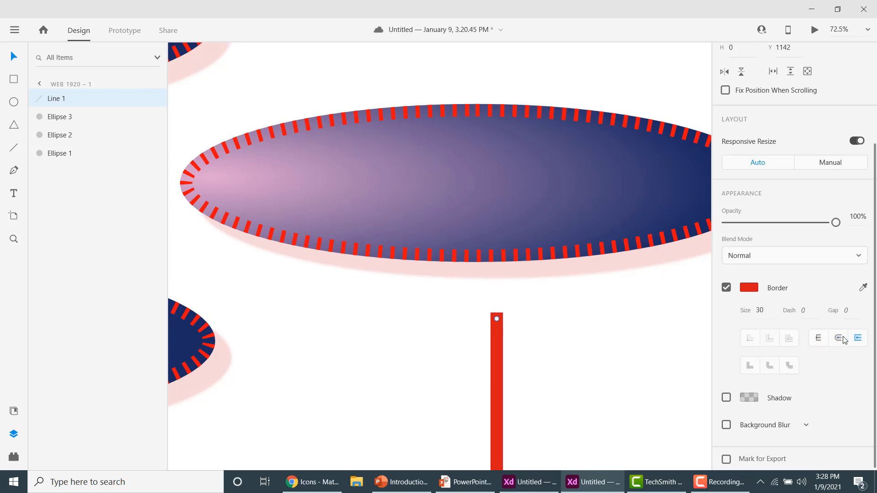
pyautogui.click(839, 339)
pyautogui.click(819, 338)
pyautogui.click(839, 338)
pyautogui.scroll(-1, 874, 233)
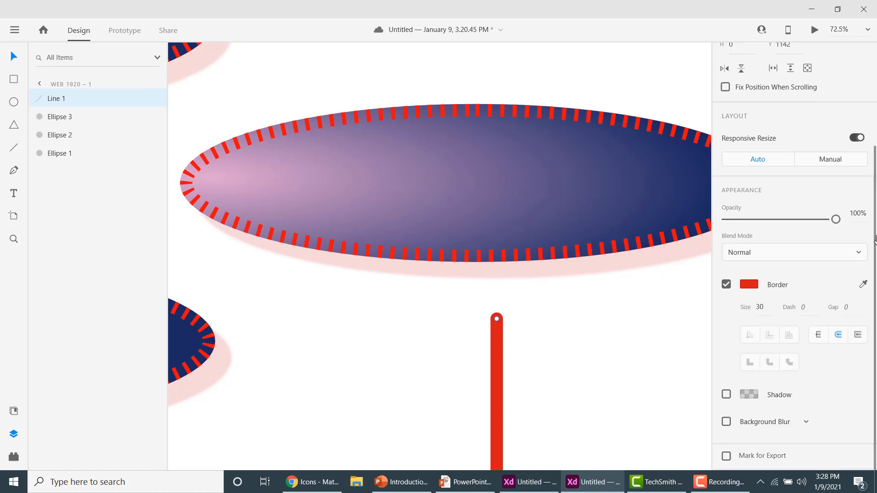
# - Sample the blue of the active Select tool icon as the line's border colour, and move the line up just beneath the right ellipse
pyautogui.click(862, 288)
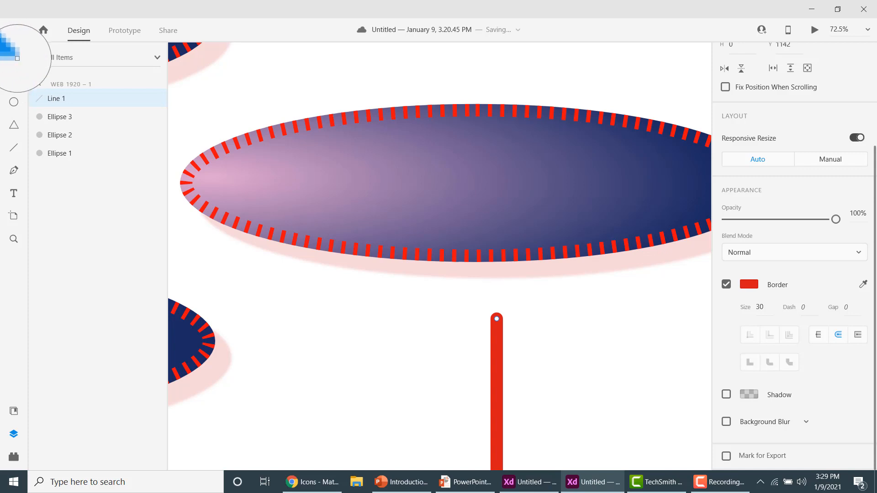
pyautogui.click(12, 55)
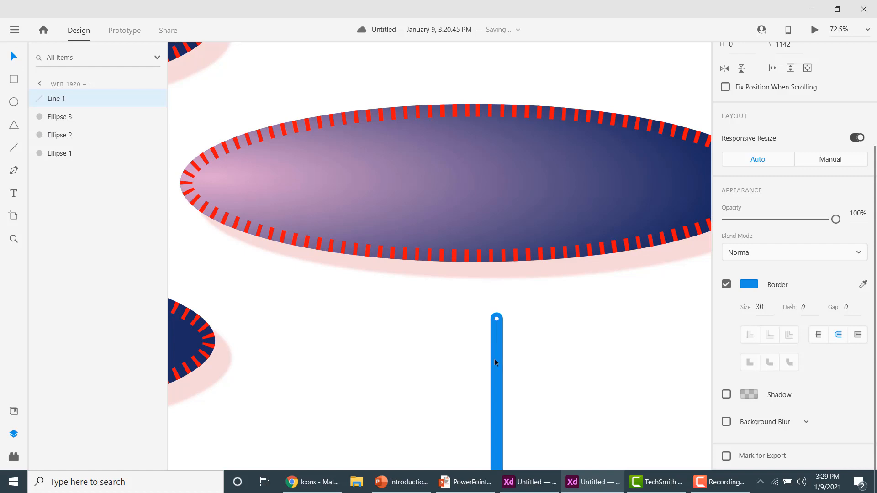
pyautogui.moveTo(494, 358); pyautogui.dragTo(493, 324)
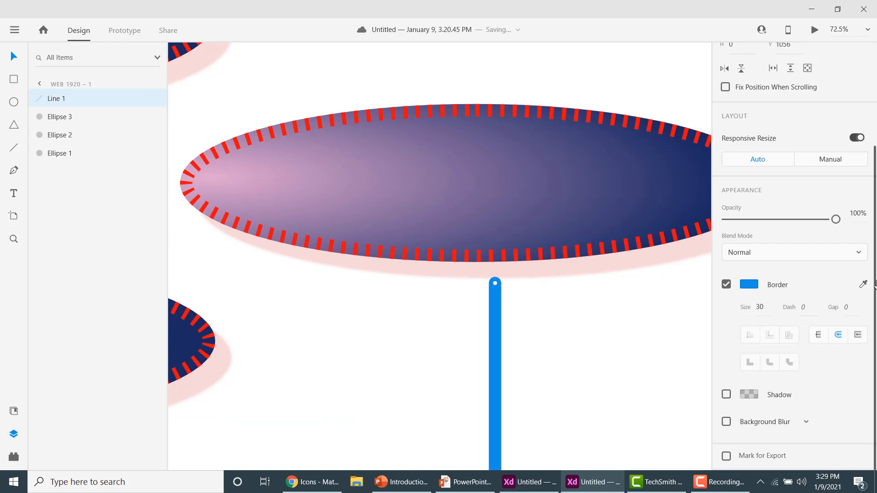
pyautogui.moveTo(875, 286); pyautogui.dragTo(875, 183)
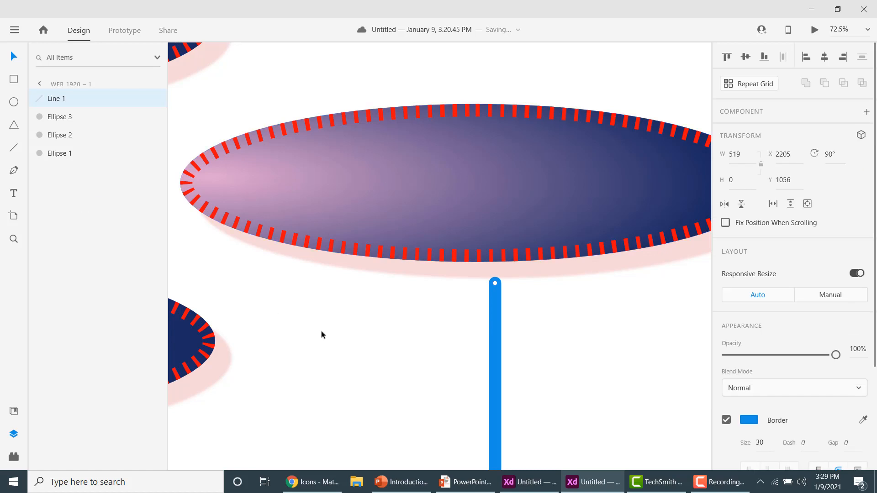
# - Draw a triangle about 484 wide and 420 high with the Polygon tool above the right ellipse
pyautogui.scroll(-5, 333, 336)
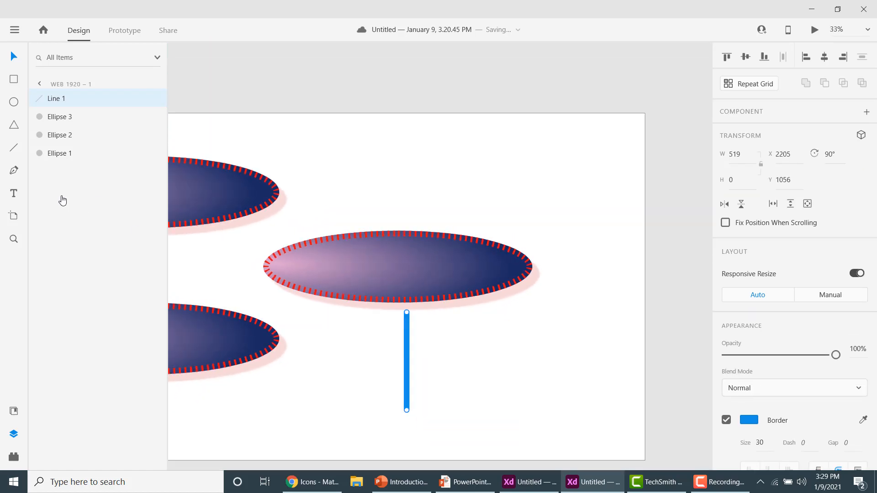
pyautogui.click(14, 128)
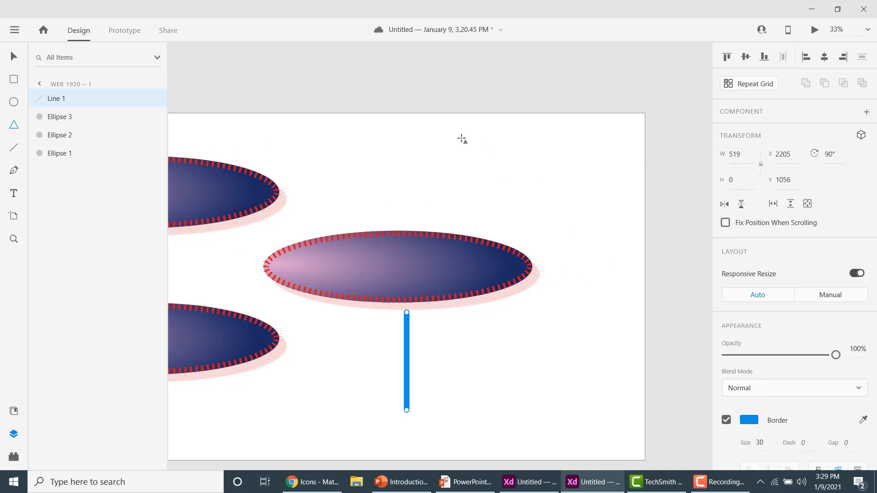
pyautogui.moveTo(462, 139); pyautogui.dragTo(553, 236)
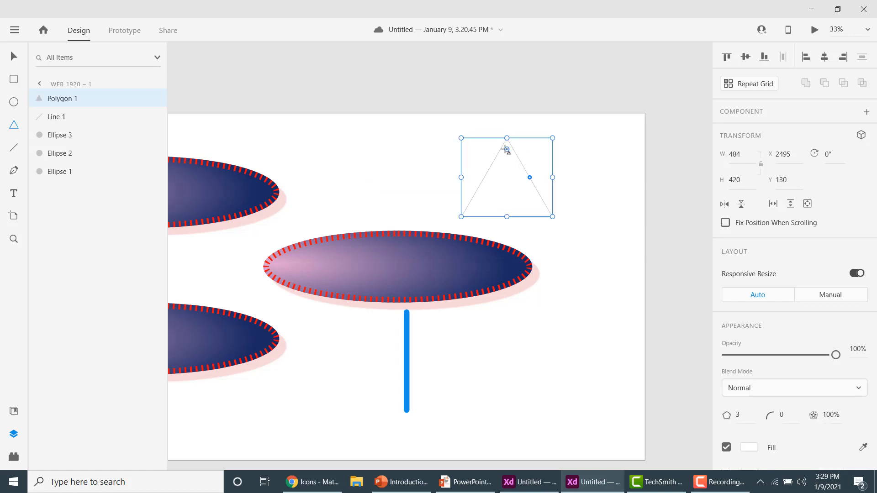
# - Try rounding the triangle's corners, restore them to sharp, and resize the triangle to about 547 wide and 345 high
pyautogui.moveTo(508, 161); pyautogui.dragTo(506, 128)
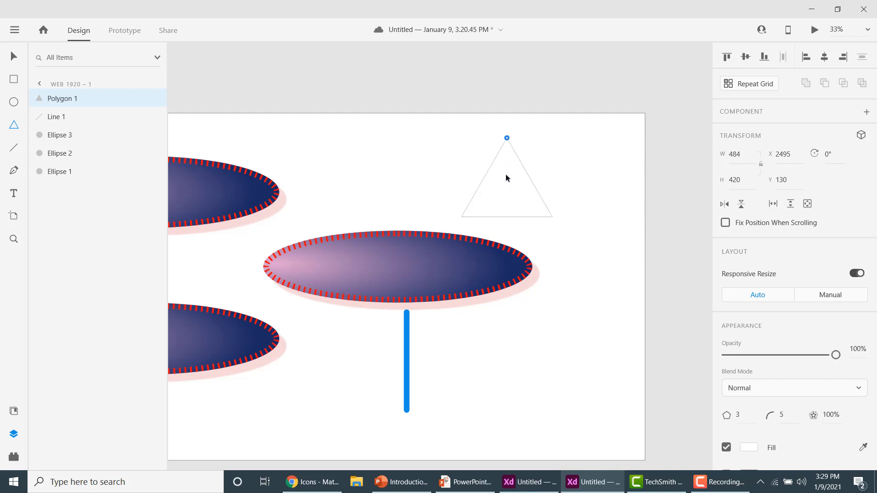
pyautogui.moveTo(507, 178); pyautogui.dragTo(507, 135)
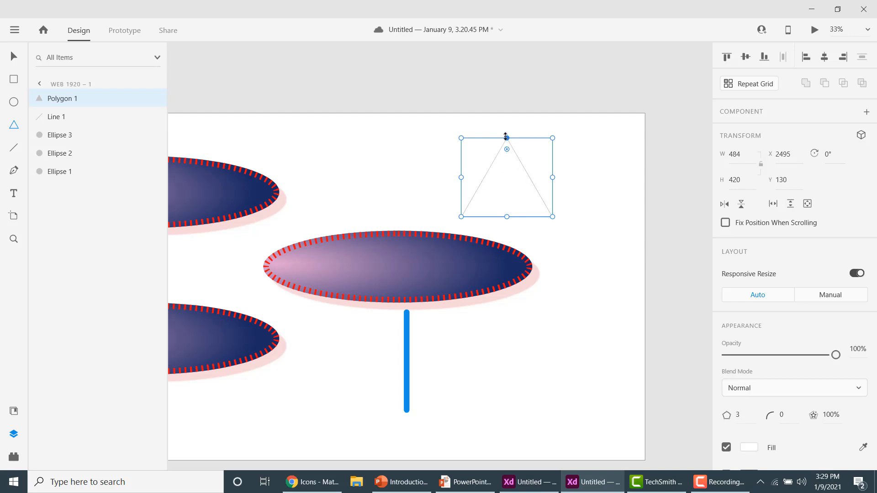
pyautogui.moveTo(507, 138); pyautogui.dragTo(545, 190)
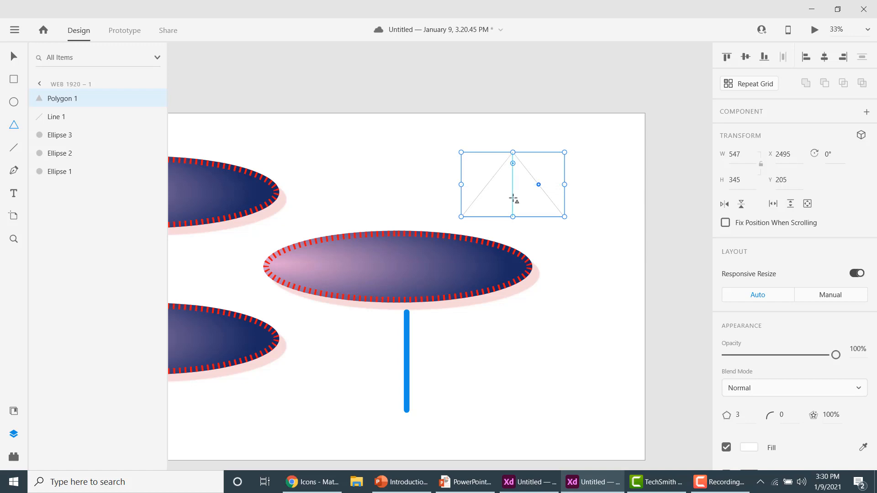
# - Fill the triangle with solid green #71DD32
pyautogui.click(13, 63)
pyautogui.click(749, 448)
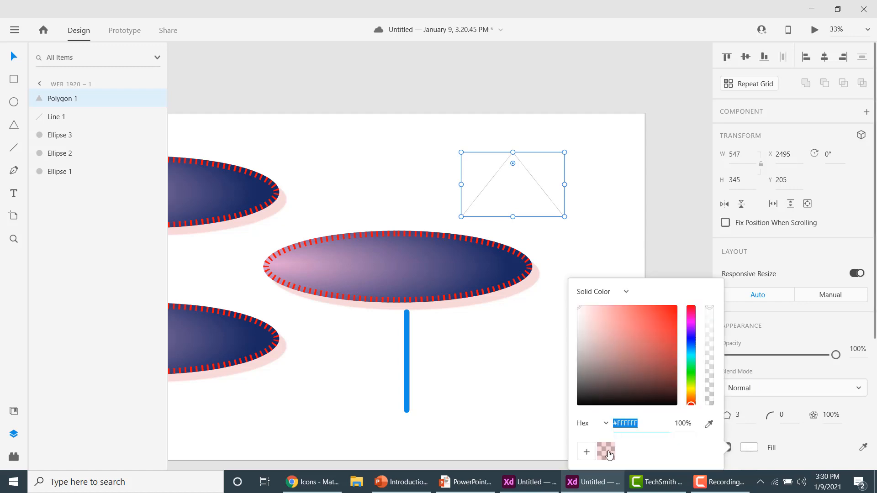
pyautogui.click(595, 352)
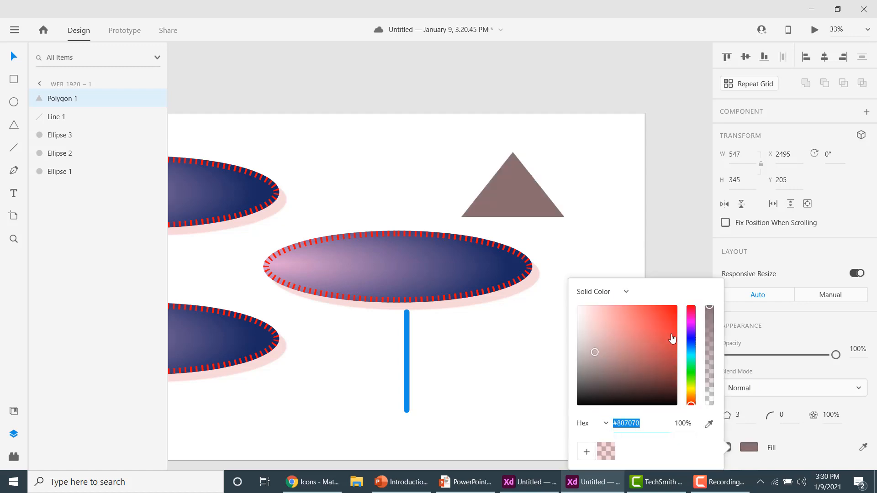
pyautogui.click(692, 342)
pyautogui.moveTo(693, 346); pyautogui.dragTo(691, 322)
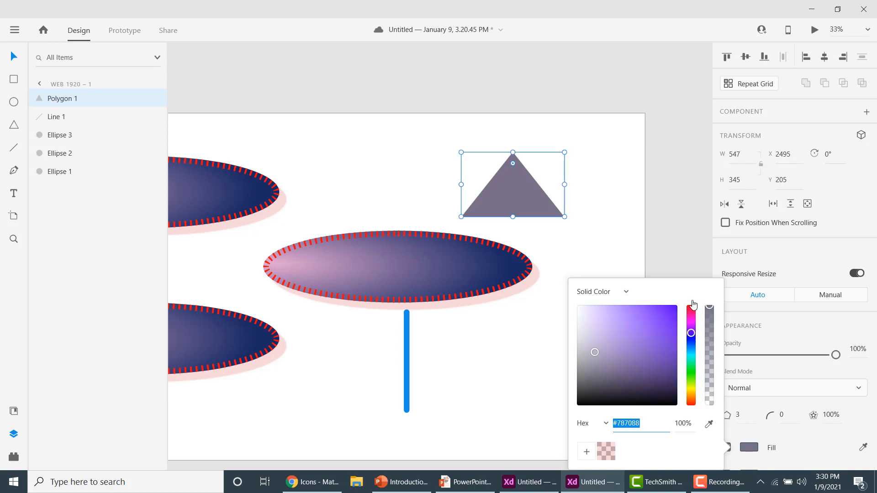
pyautogui.click(692, 320)
pyautogui.click(691, 384)
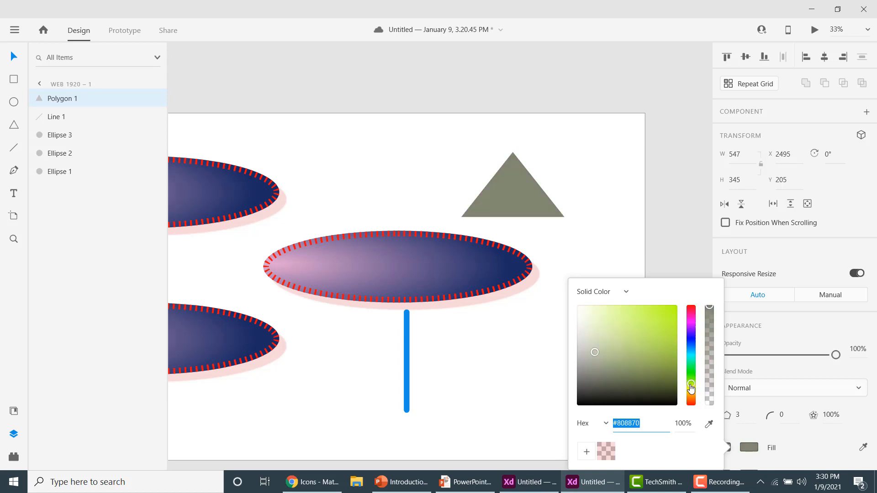
pyautogui.click(691, 379)
pyautogui.click(654, 319)
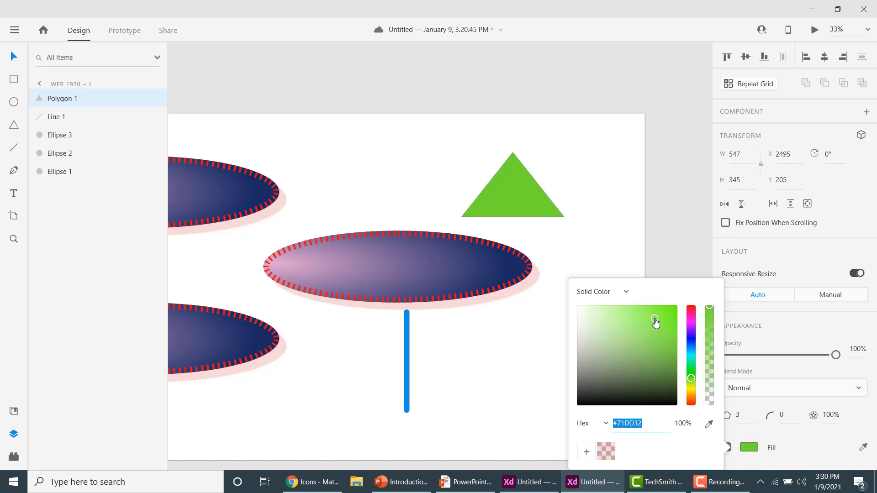
pyautogui.click(591, 225)
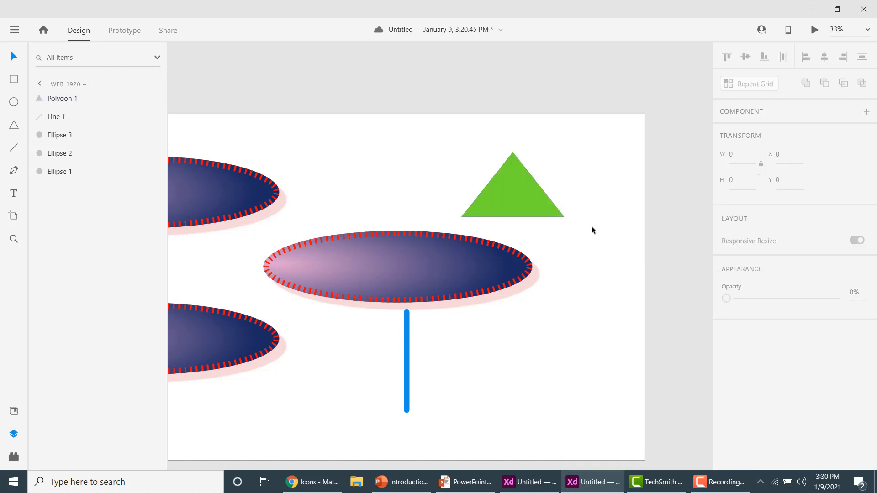
# - Try corner counts of 5, 10 and 100 on the green triangle
pyautogui.click(517, 208)
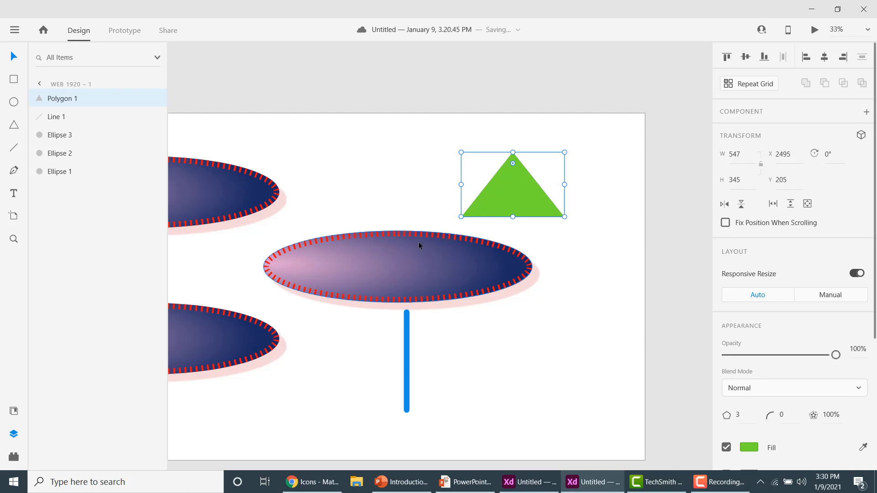
pyautogui.click(740, 416)
pyautogui.write('5')
pyautogui.press('Return')
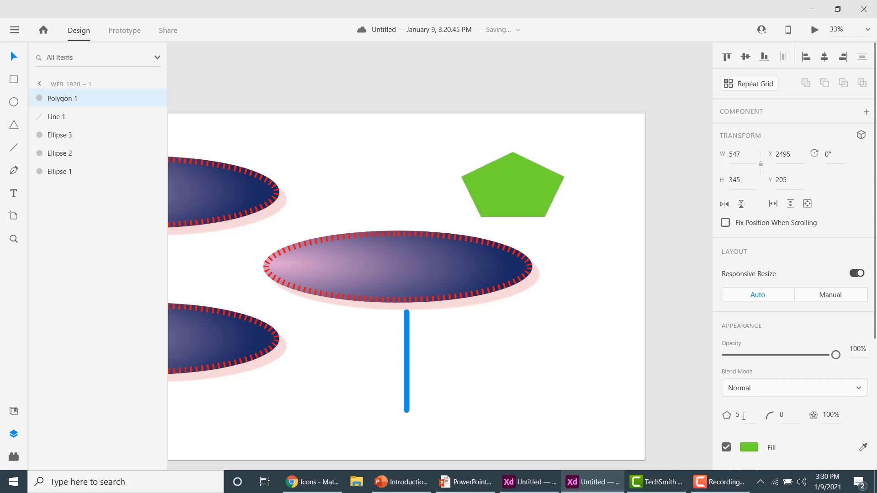
pyautogui.click(539, 165)
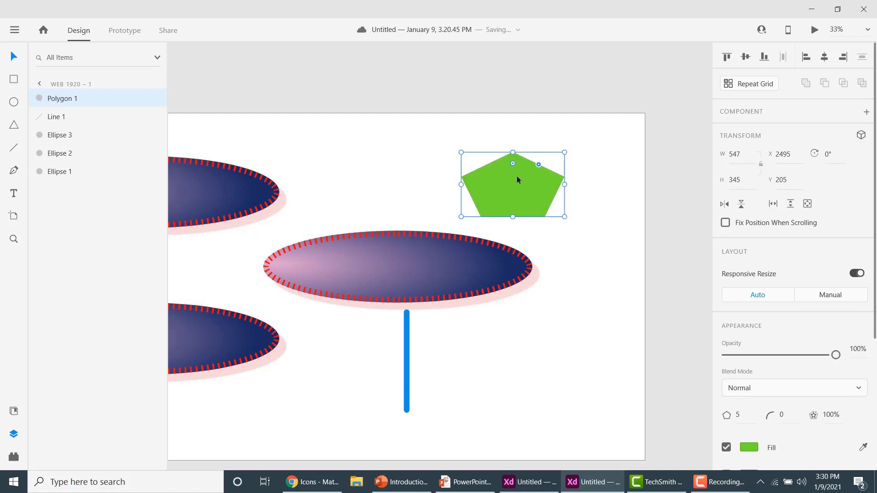
pyautogui.click(741, 415)
pyautogui.write('10')
pyautogui.press('Return')
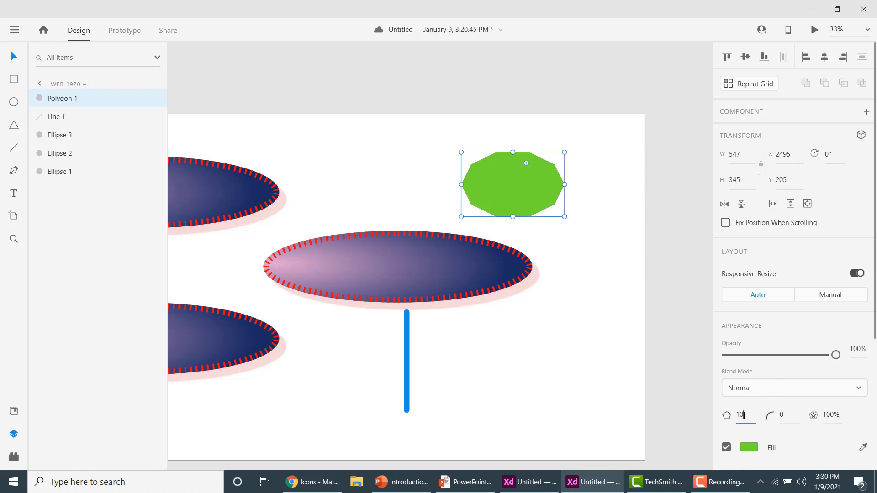
pyautogui.click(744, 416)
pyautogui.write('0')
pyautogui.press('Return')
# - Delete the green polygon, undo the deletion, and return its corner count to 3
pyautogui.press('Delete')
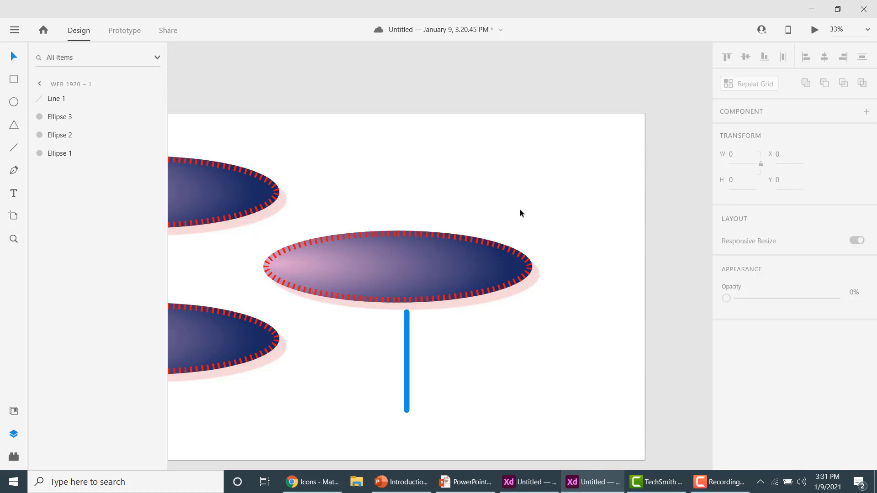
pyautogui.hotkey('ctrl', 'z')
pyautogui.click(752, 414)
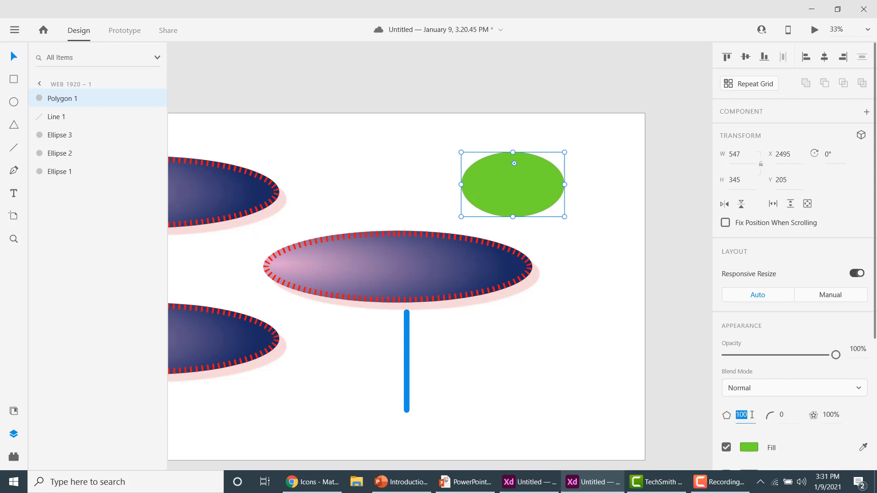
pyautogui.press('BackSpace')
pyautogui.write('3')
pyautogui.press('Return')
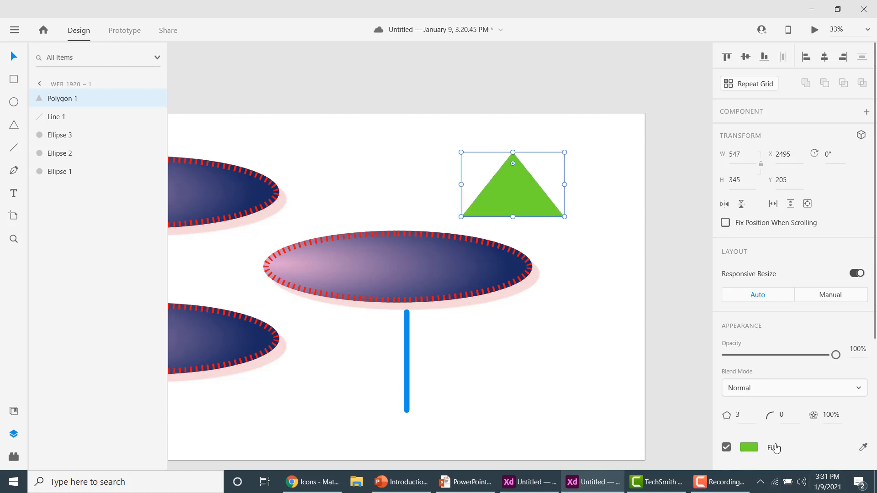
# - Set the green triangle's corner radius to 3 and its star ratio to 70%
pyautogui.click(782, 416)
pyautogui.write('3')
pyautogui.press('Return')
pyautogui.click(784, 414)
pyautogui.click(829, 416)
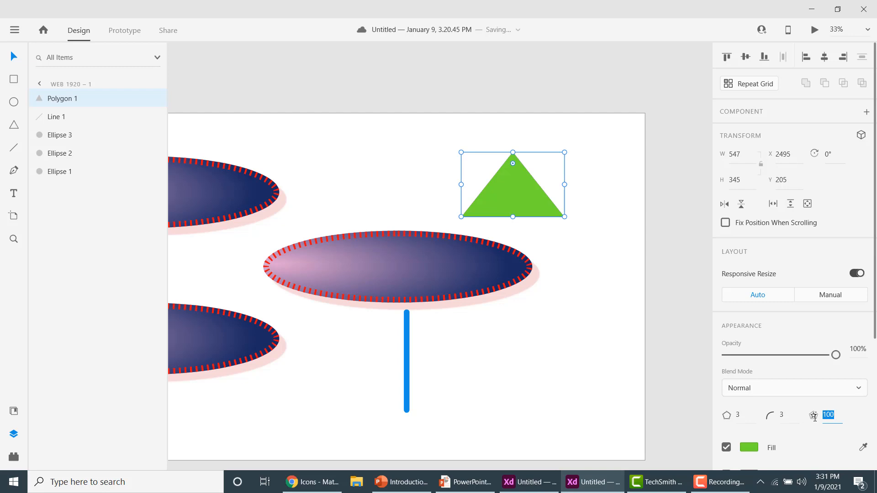
pyautogui.write('70')
pyautogui.press('Return')
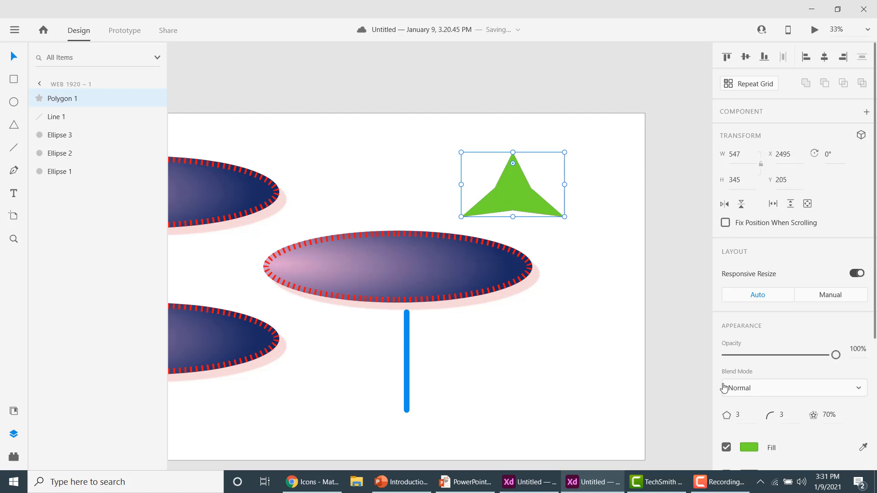
# - Give the green shape 5 corners, try a star ratio of 100%, and settle on 40%
pyautogui.click(741, 413)
pyautogui.write('5')
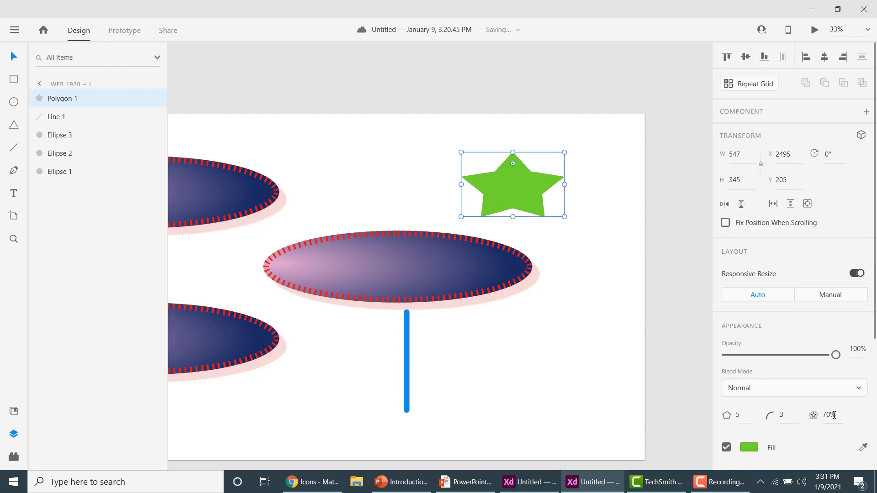
pyautogui.click(834, 415)
pyautogui.write('100')
pyautogui.press('Return')
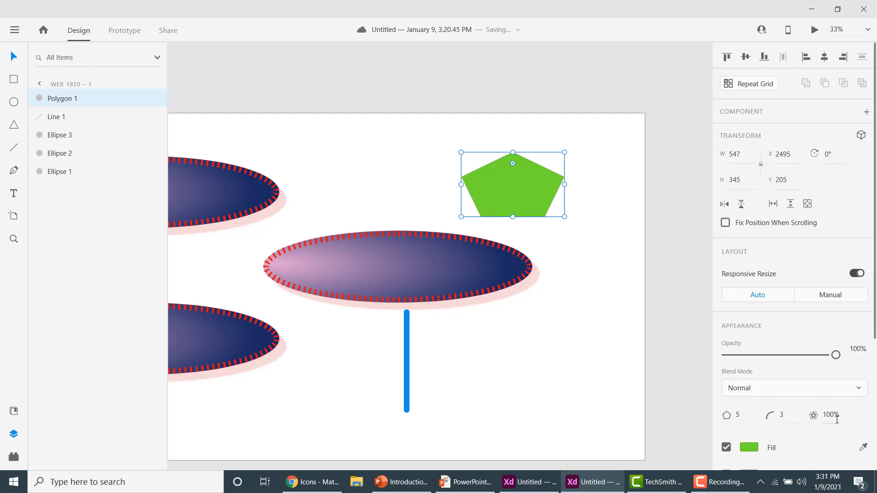
pyautogui.click(834, 416)
pyautogui.write('40')
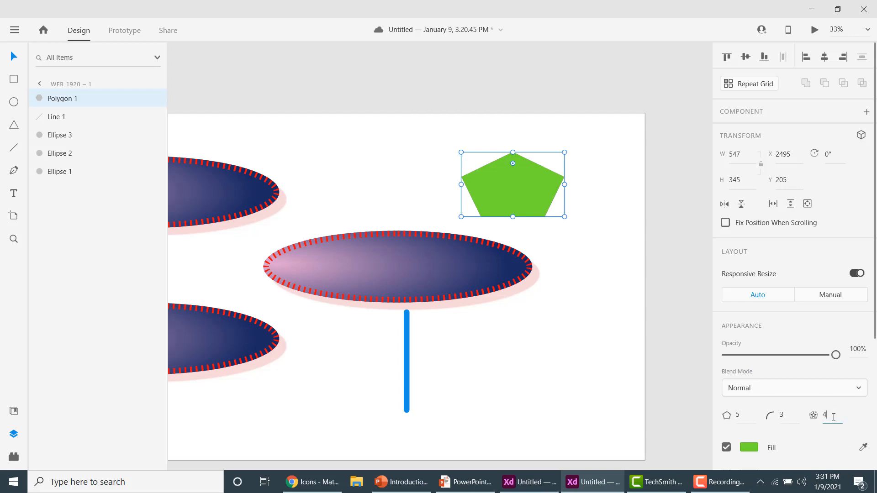
pyautogui.press('Return')
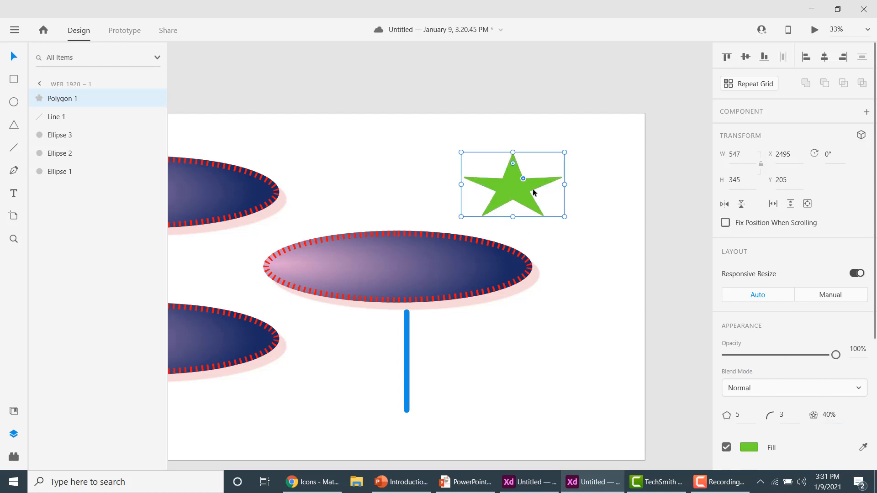
# - Draw a closed five-point path with the Pen tool in the artboard's lower-right area, with a notch in its right side
pyautogui.moveTo(875, 296); pyautogui.dragTo(875, 413)
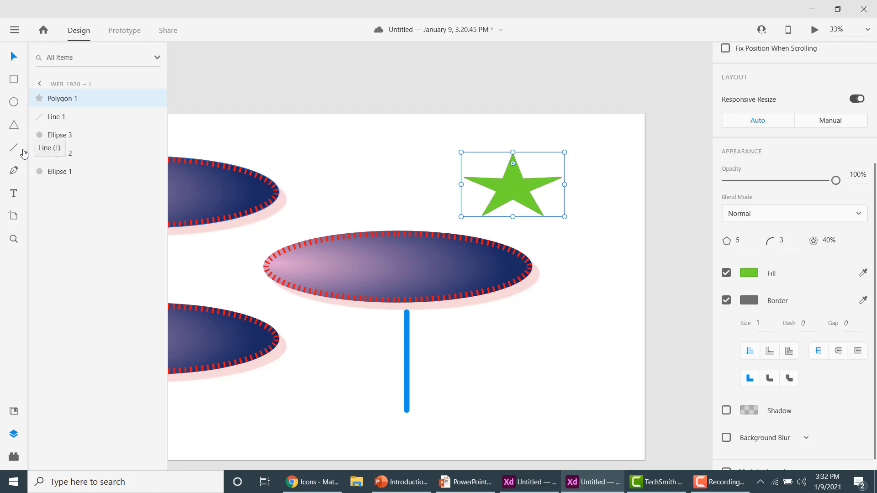
pyautogui.click(13, 176)
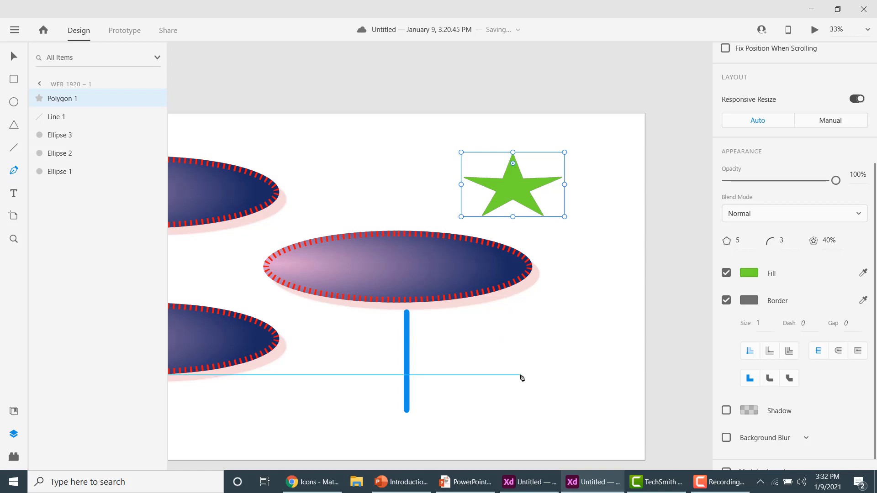
pyautogui.click(492, 328)
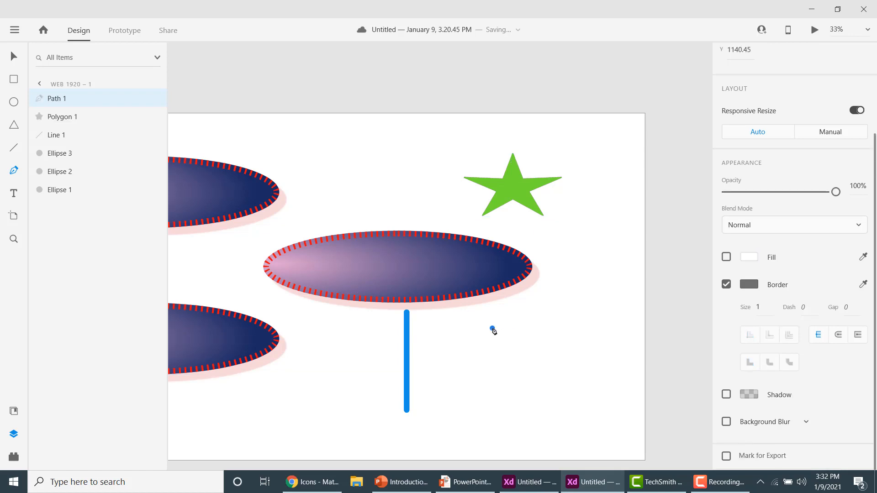
pyautogui.click(594, 328)
pyautogui.click(564, 380)
pyautogui.click(599, 416)
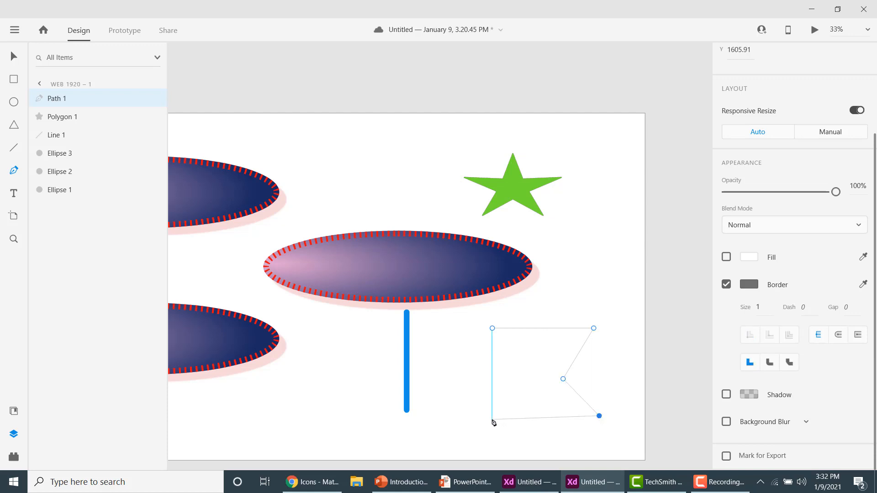
pyautogui.click(492, 420)
pyautogui.click(493, 329)
pyautogui.press('Escape')
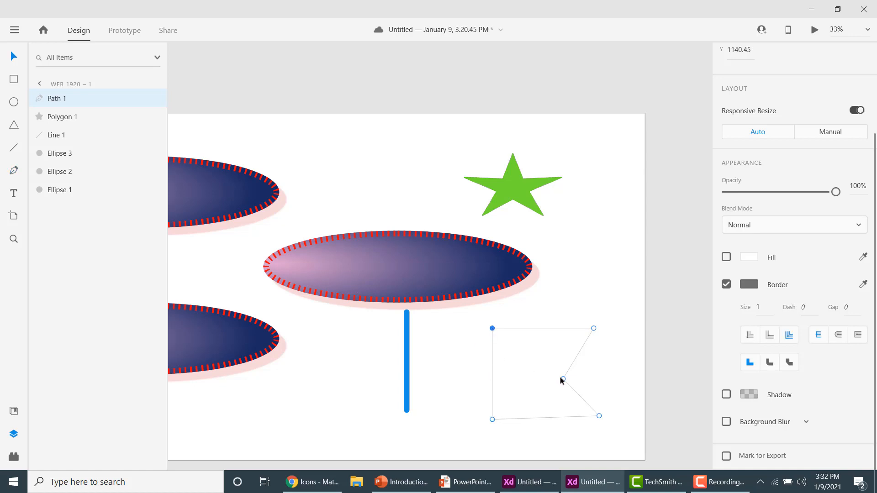
# - Move the path's notch anchor slightly up, and convert the upper-right and lower-right anchors to curves, reshaping them with their handles
pyautogui.moveTo(563, 380)
pyautogui.mouseDown()
pyautogui.moveTo(623, 373)
pyautogui.moveTo(543, 380)
pyautogui.moveTo(561, 374)
pyautogui.mouseUp()
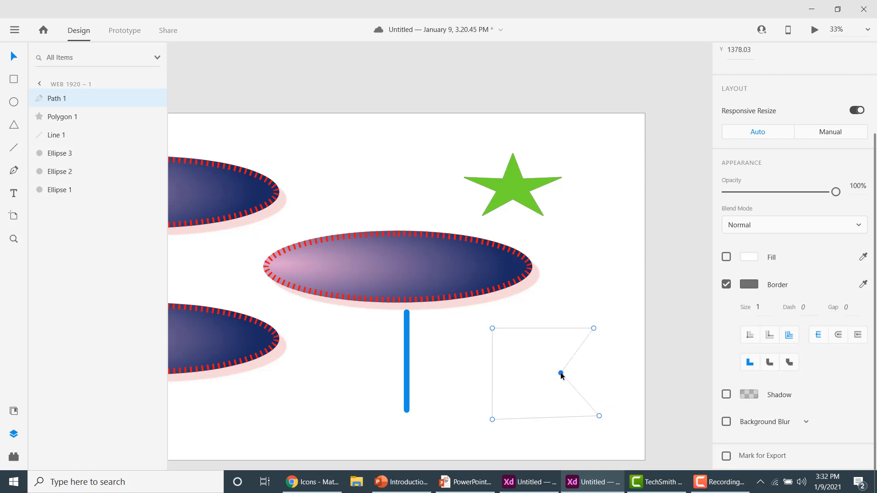
pyautogui.doubleClick(594, 329)
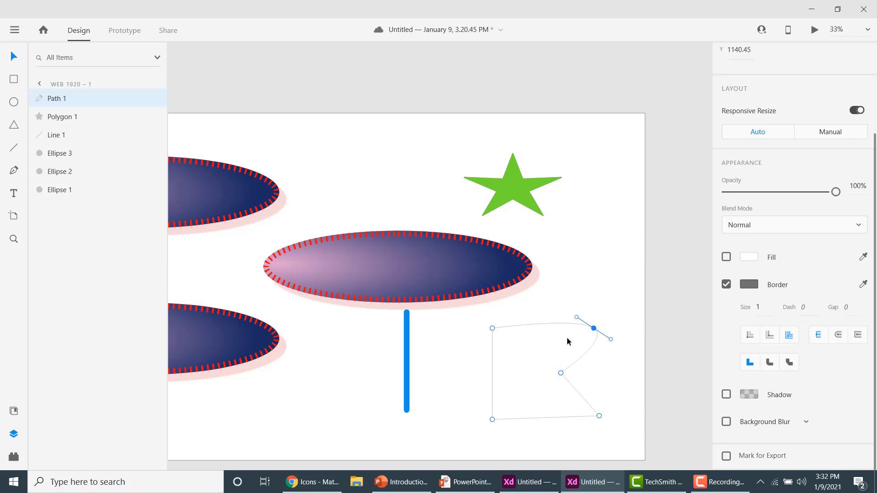
pyautogui.click(611, 340)
pyautogui.moveTo(611, 340); pyautogui.dragTo(614, 366)
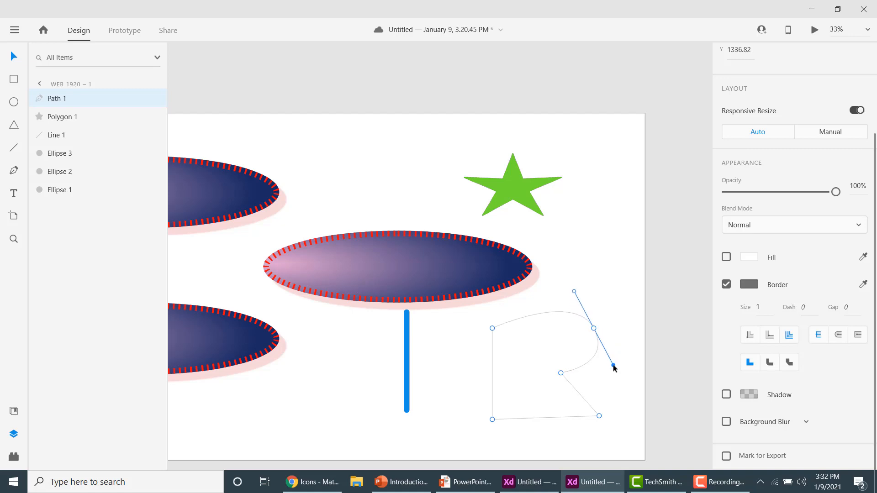
pyautogui.click(600, 416)
pyautogui.doubleClick(600, 417)
pyautogui.moveTo(616, 405); pyautogui.dragTo(546, 398)
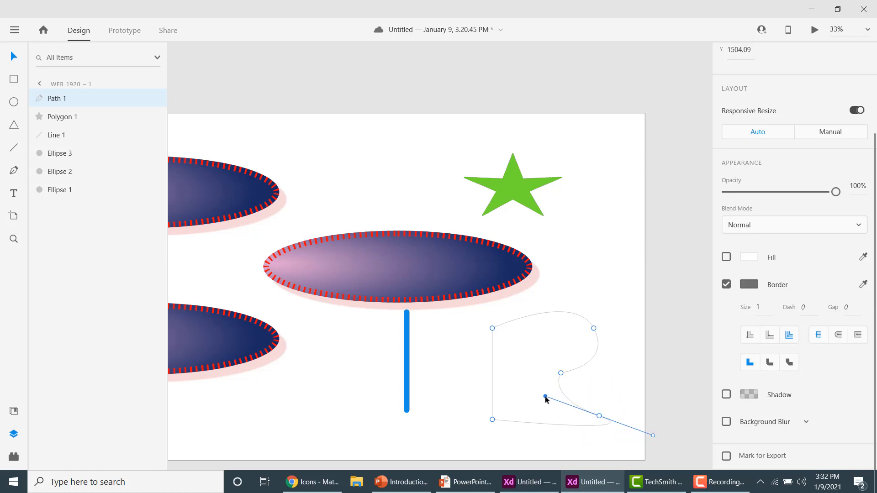
# - Convert the path's lower-left and upper-left anchors to curves, move the upper-left one down and inward, and finish editing the path
pyautogui.click(493, 420)
pyautogui.doubleClick(492, 420)
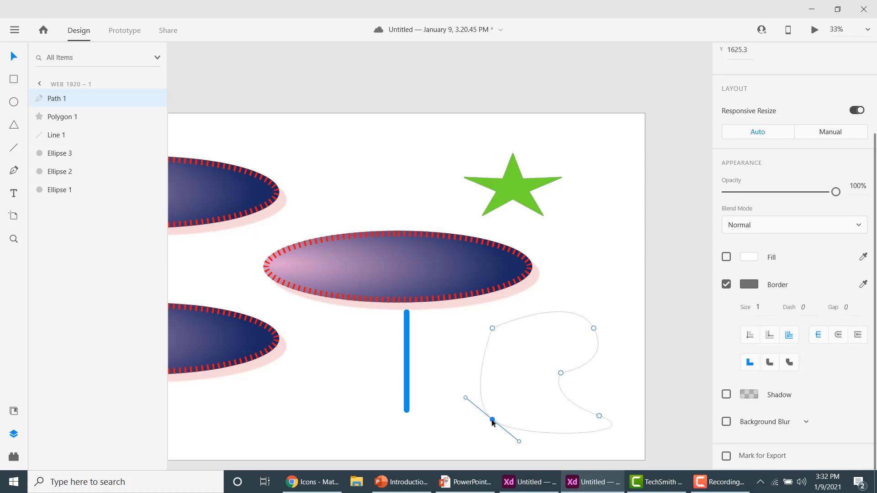
pyautogui.doubleClick(492, 328)
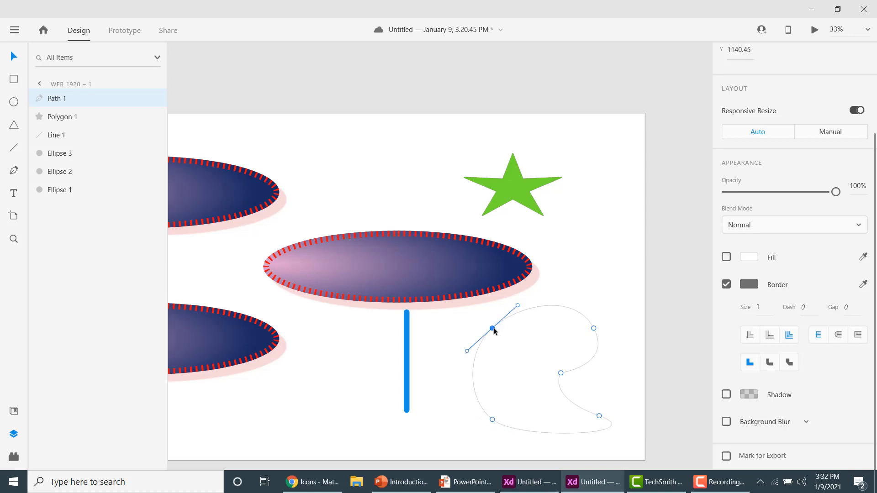
pyautogui.moveTo(492, 328); pyautogui.dragTo(508, 355)
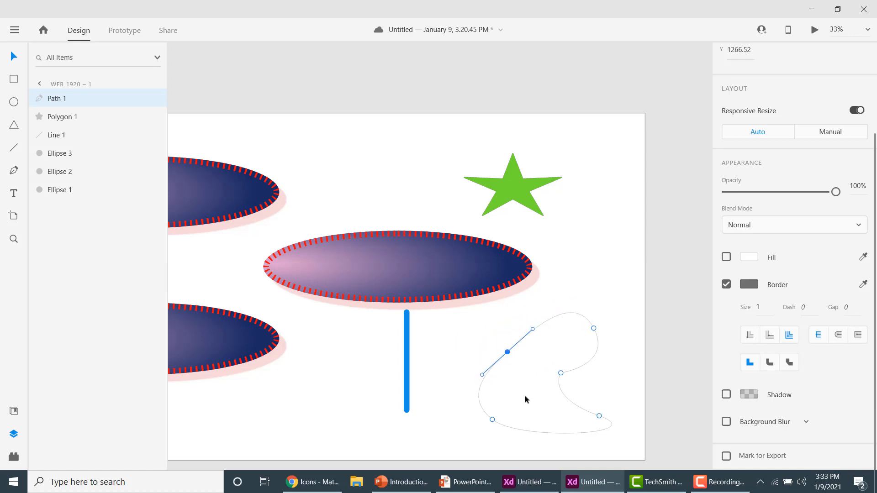
pyautogui.click(529, 375)
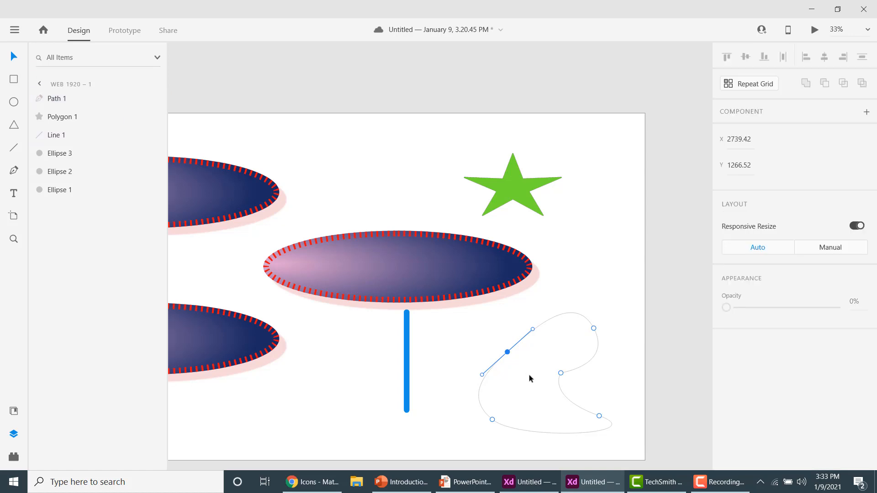
pyautogui.press('Escape')
pyautogui.press('Escape')
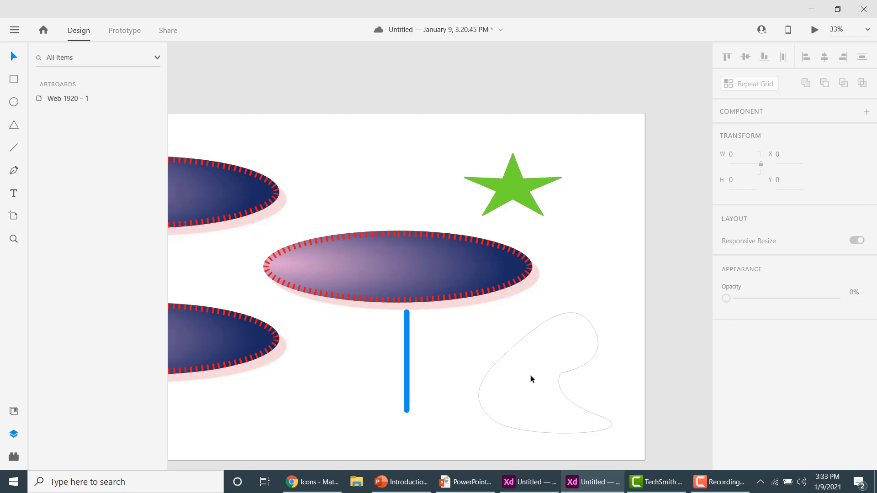
# - Select the artboard and set its fill to solid pink #DD8D8D
pyautogui.click(531, 375)
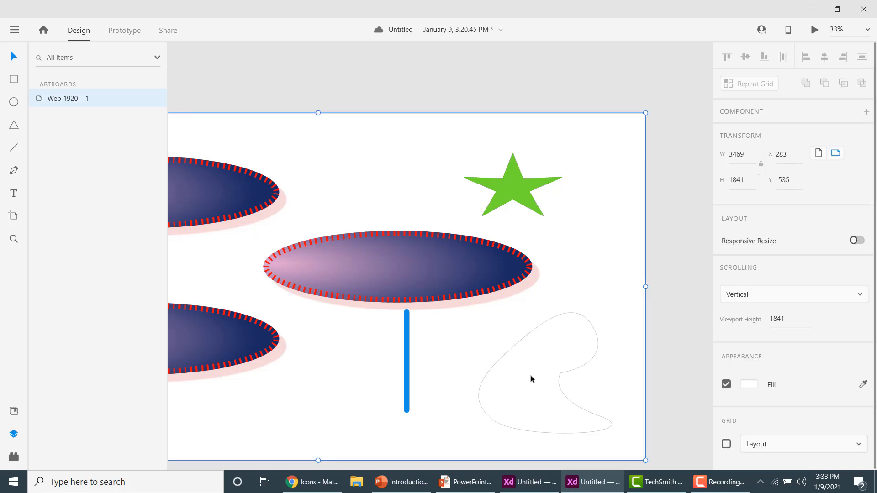
pyautogui.click(750, 389)
pyautogui.click(751, 389)
pyautogui.click(751, 389)
pyautogui.click(614, 319)
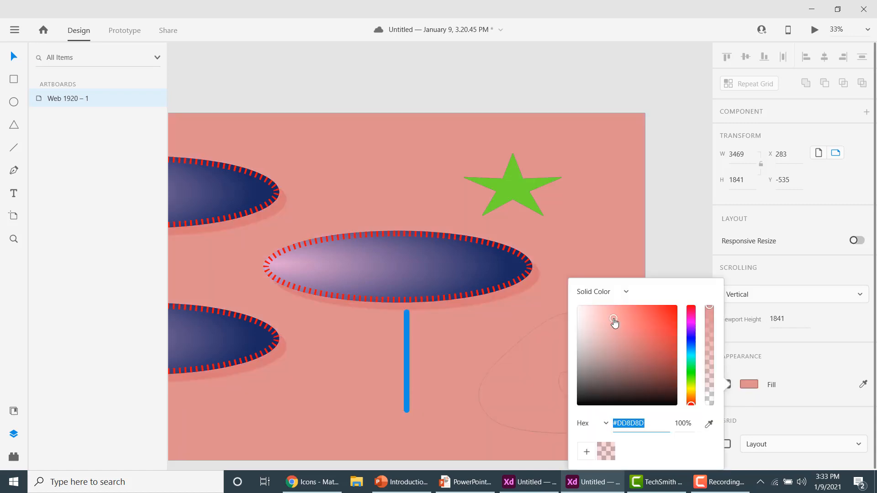
# - Deselect the artboard and undo its pink fill
pyautogui.click(457, 372)
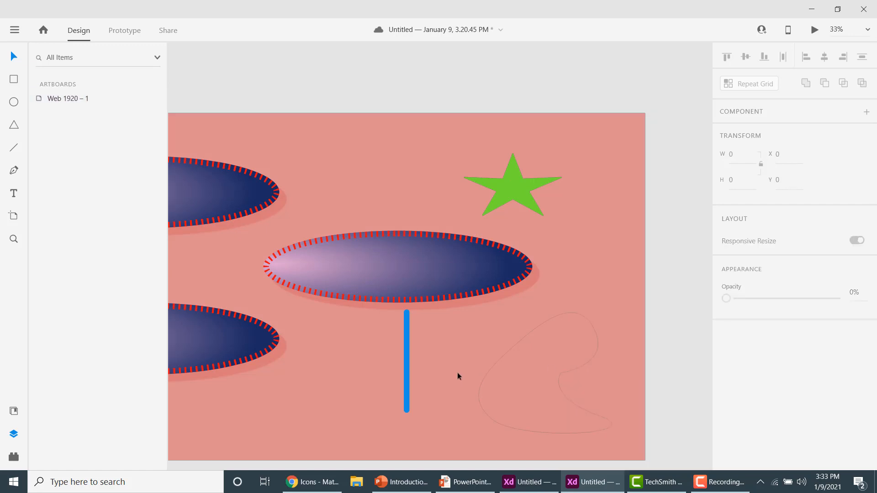
pyautogui.hotkey('ctrl', 'z')
# - Select the closed pen path and give it a solid bright cyan fill, trying brown, pink, dark red and teal shades first
pyautogui.click(522, 374)
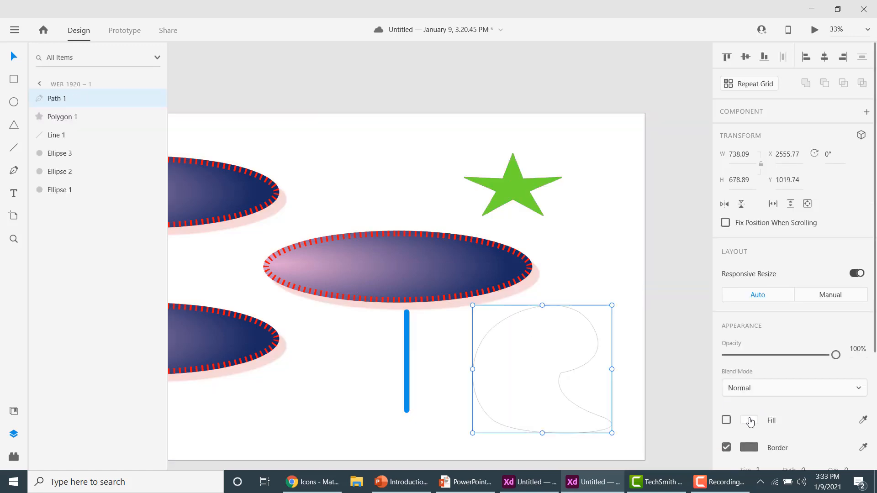
pyautogui.click(749, 420)
pyautogui.click(634, 360)
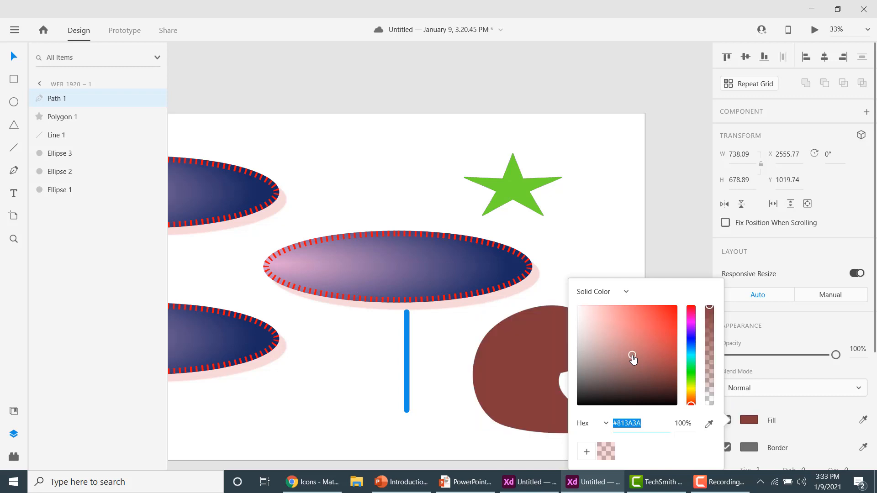
pyautogui.click(643, 323)
pyautogui.click(606, 320)
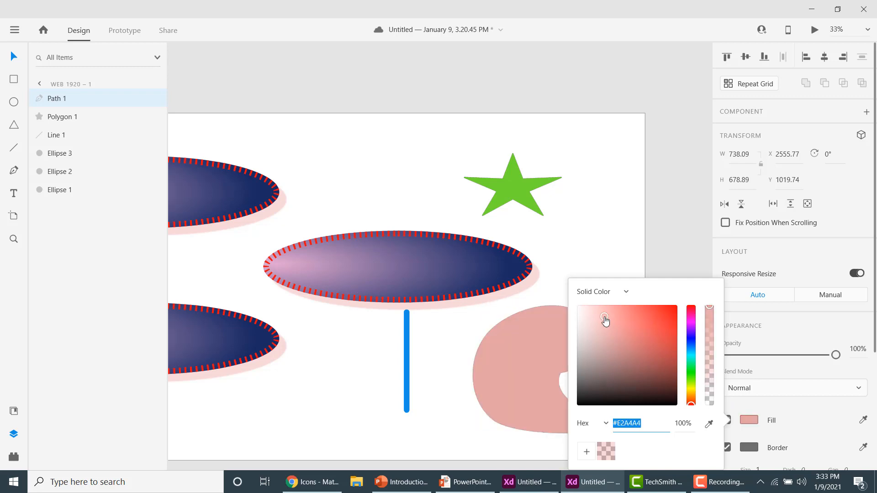
pyautogui.click(653, 368)
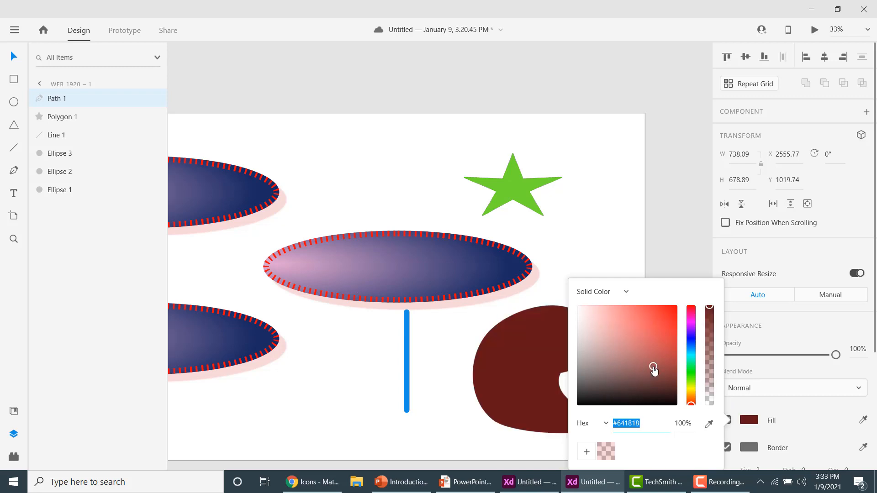
pyautogui.click(691, 355)
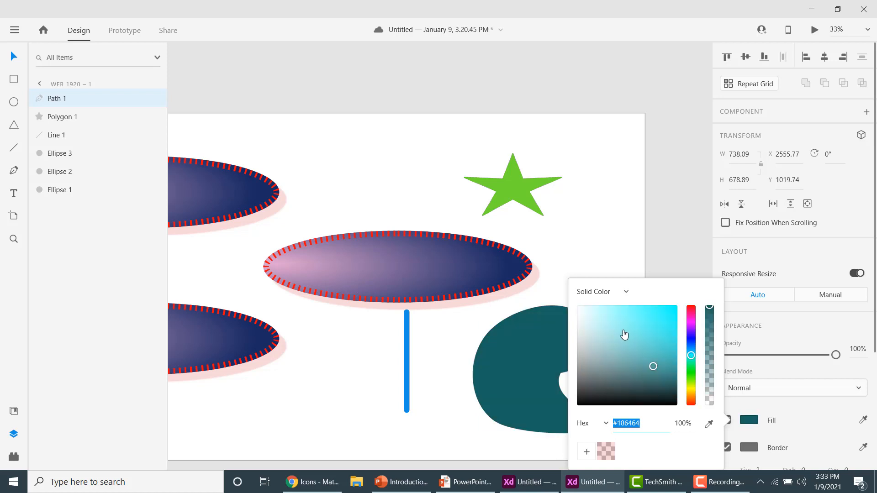
pyautogui.click(656, 312)
pyautogui.click(577, 213)
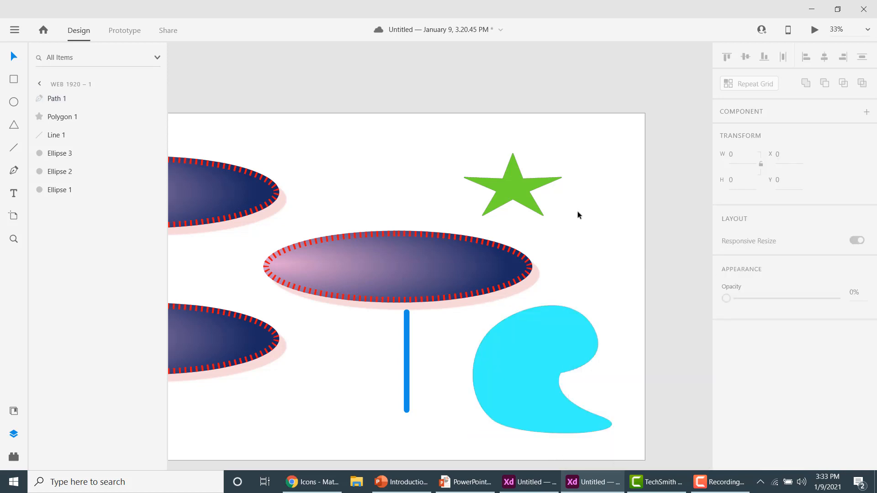
# - Try the Darken, Color Dodge and Screen blend modes on the pen path, and set it back to Normal
pyautogui.click(549, 358)
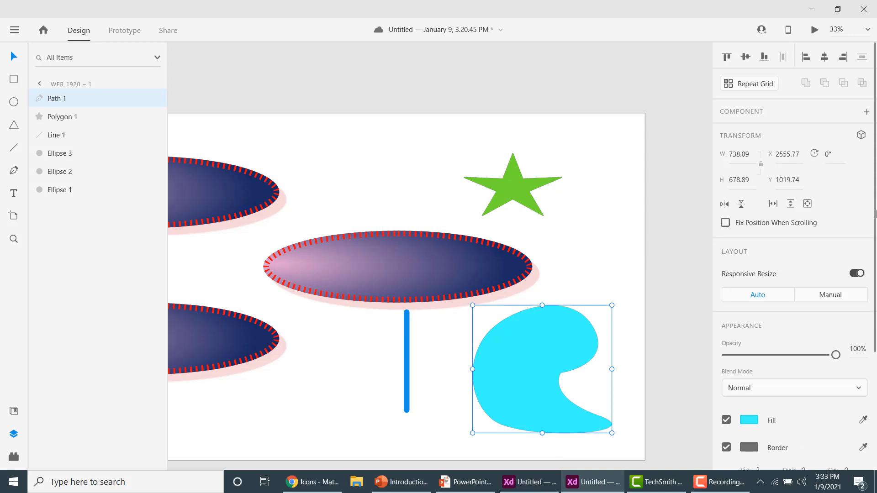
pyautogui.scroll(-4, 876, 214)
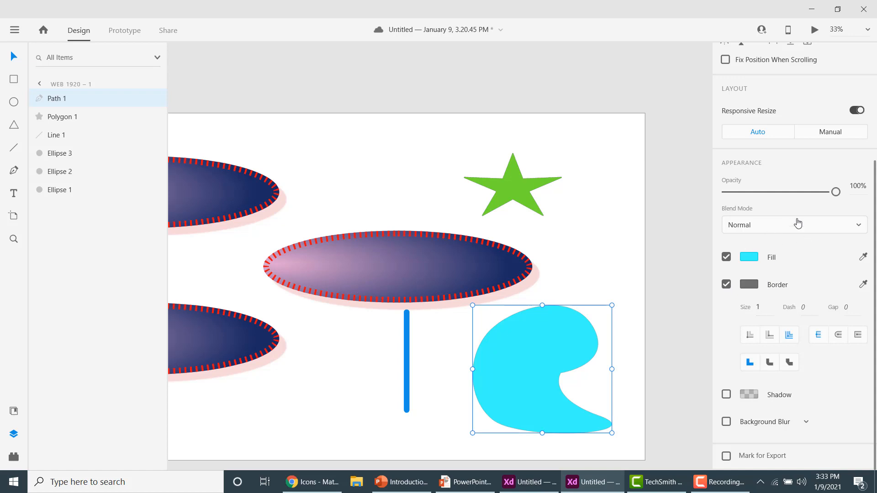
pyautogui.click(825, 232)
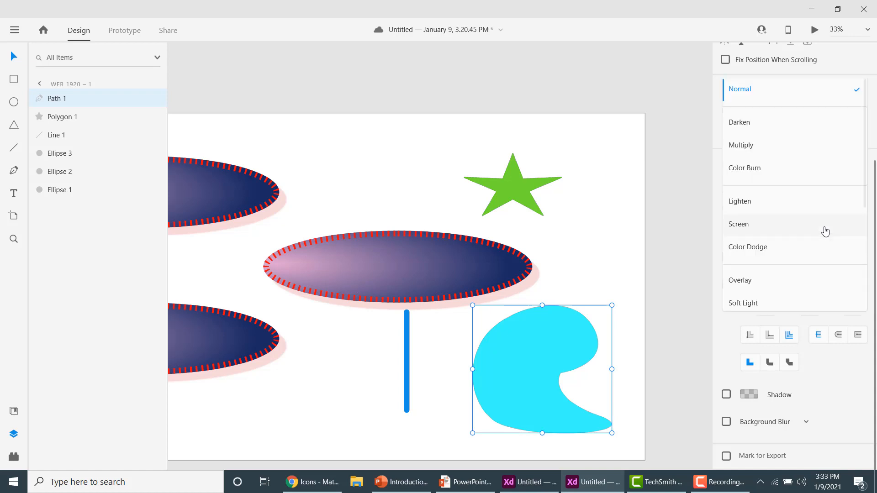
pyautogui.click(763, 130)
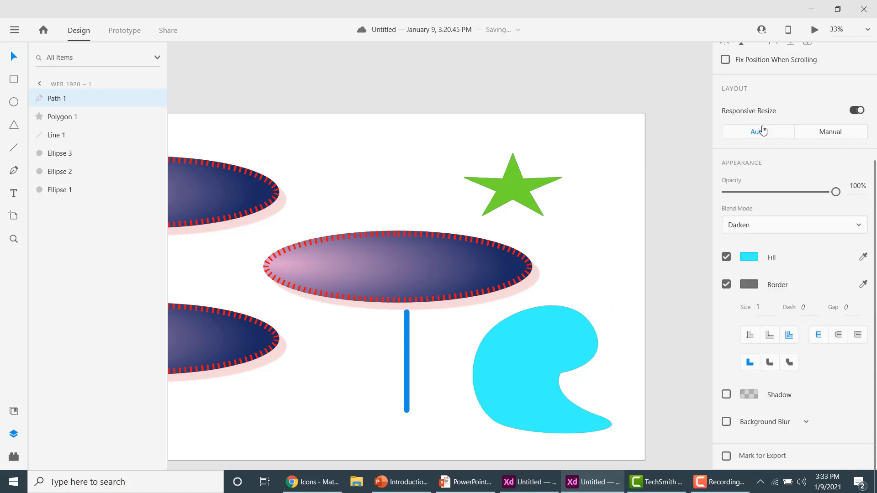
pyautogui.click(789, 225)
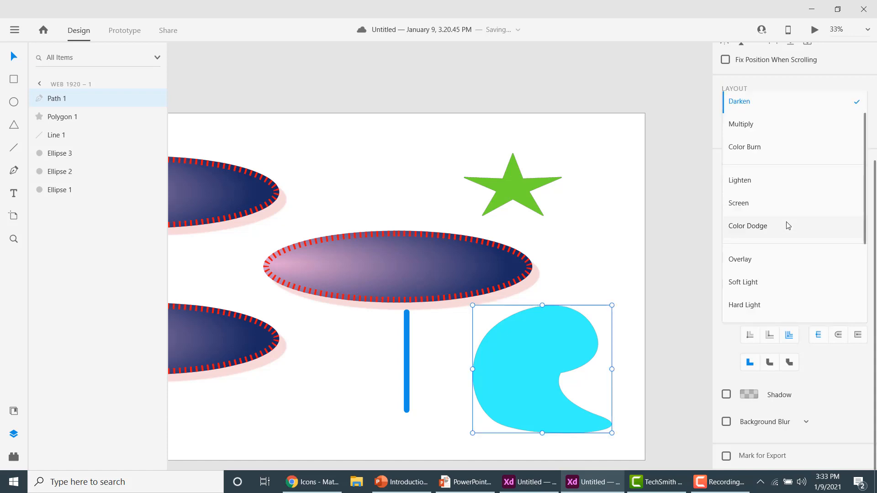
pyautogui.click(752, 231)
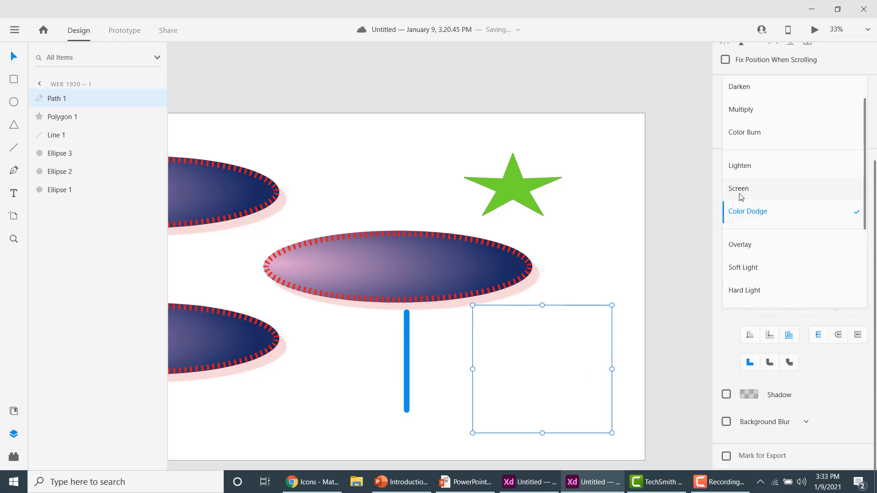
pyautogui.click(740, 188)
pyautogui.click(772, 224)
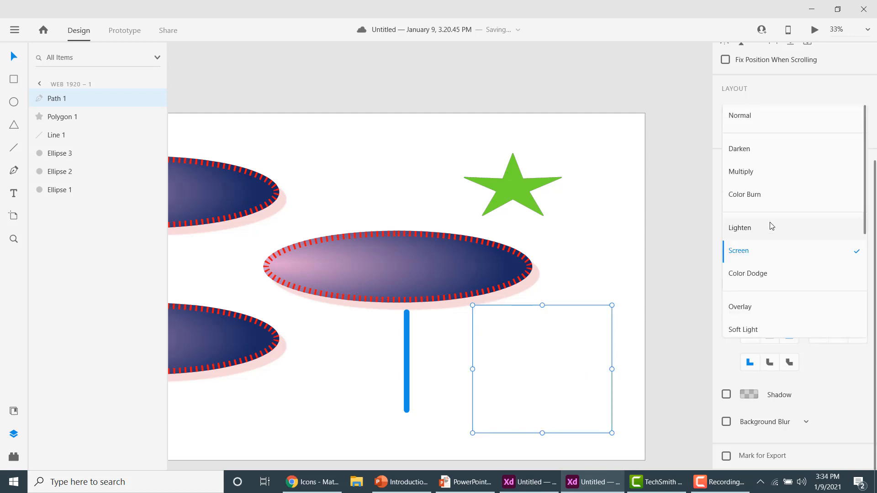
pyautogui.click(740, 116)
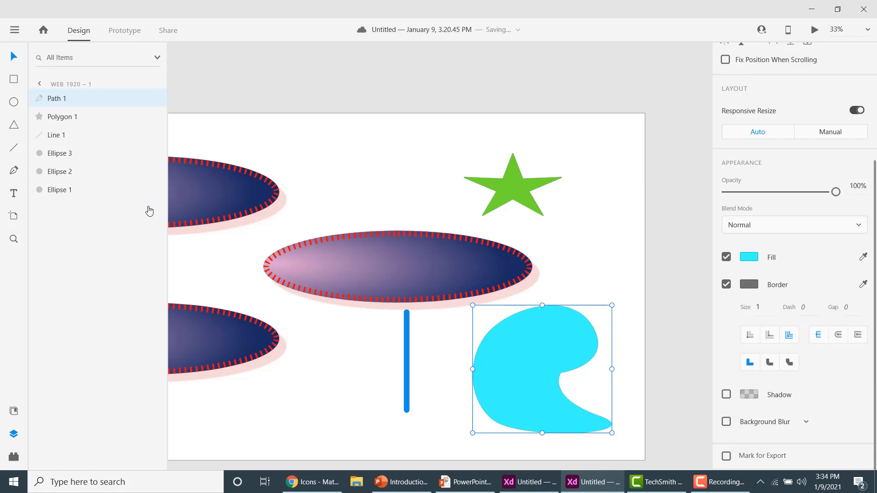
# - Fill the pen path with the star's green by sampling it with the fill eyedropper
pyautogui.moveTo(139, 195)
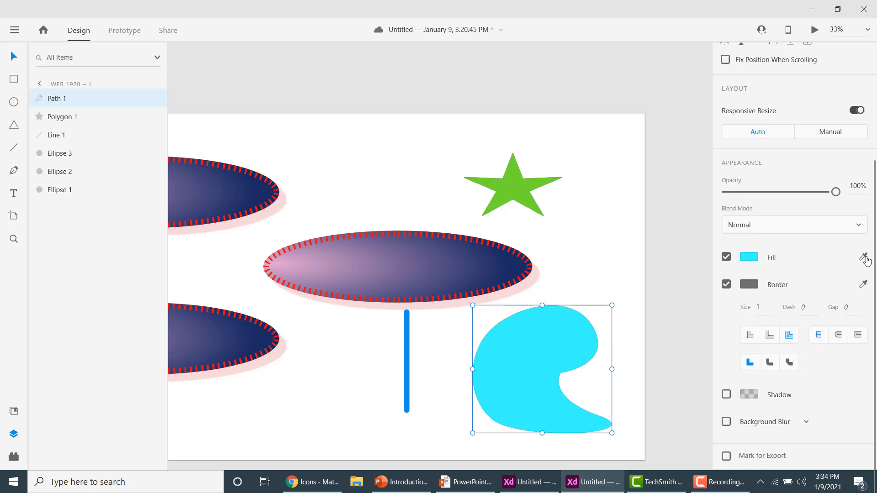
pyautogui.click(862, 259)
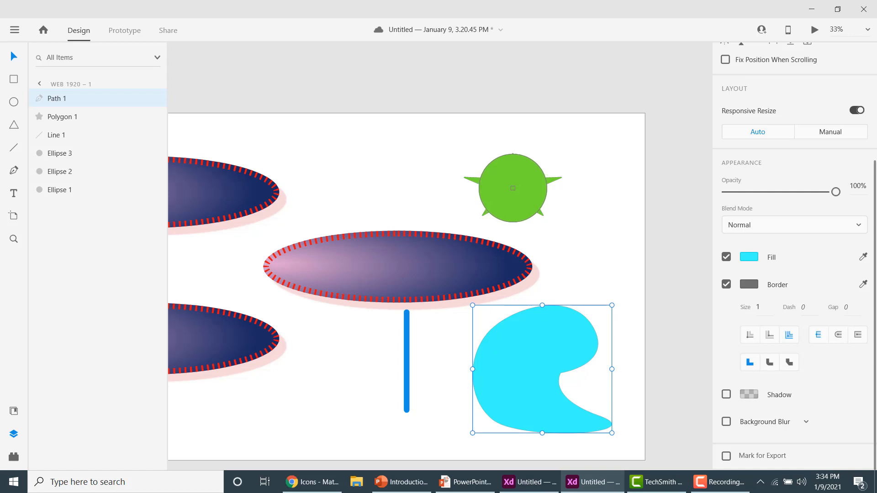
pyautogui.click(514, 188)
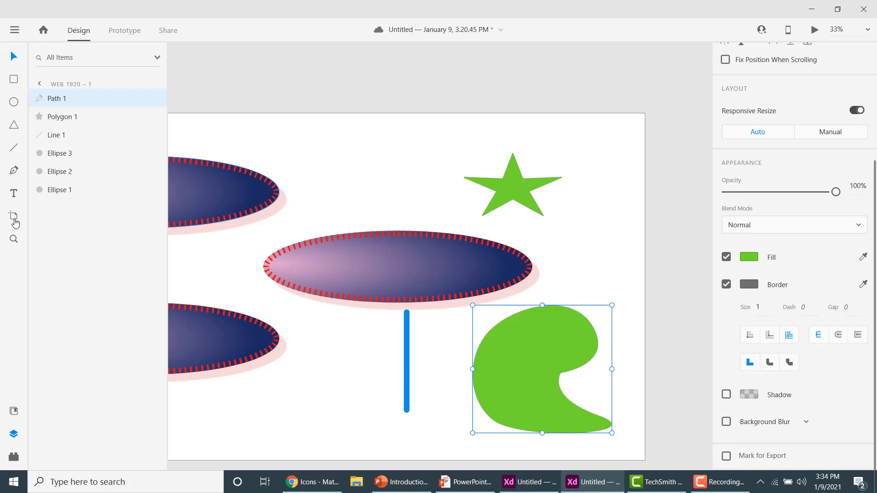
# - Magnify the middle ellipse to 400% with the Zoom tool, and zoom back out to 63.7% to view the whole ellipse
pyautogui.click(12, 242)
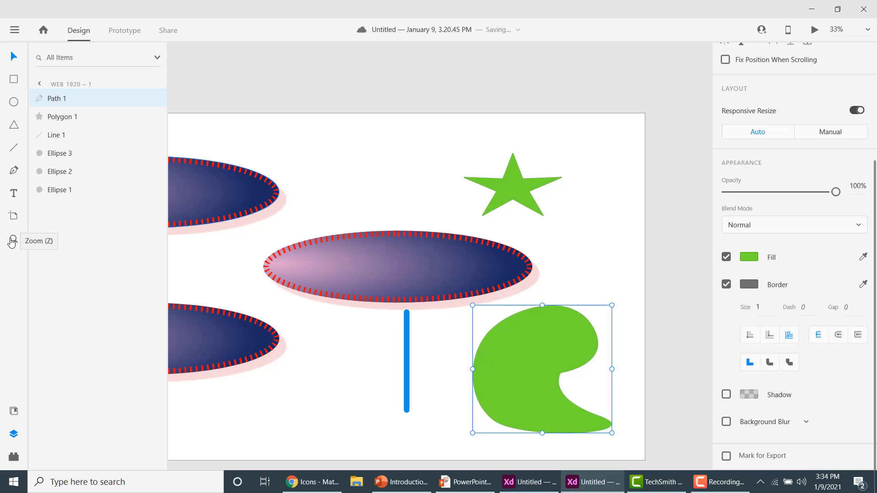
pyautogui.click(350, 253)
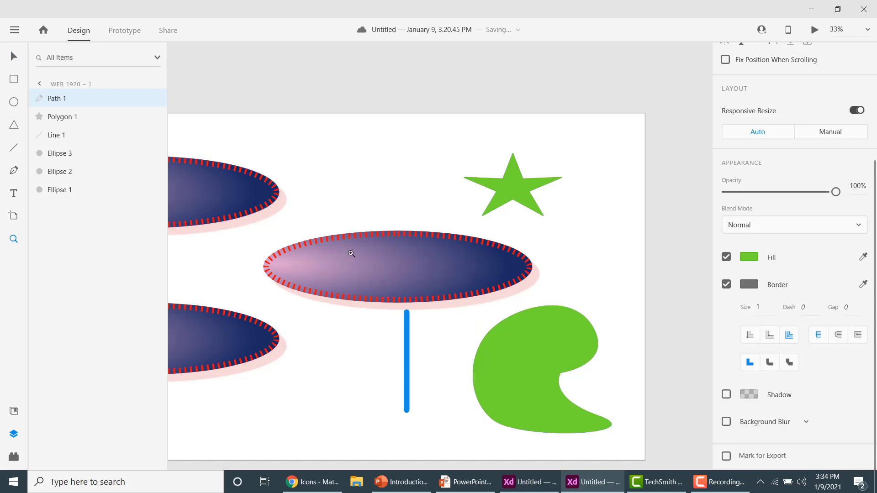
pyautogui.click(351, 254)
pyautogui.click(350, 254)
pyautogui.click(351, 254)
pyautogui.click(351, 254)
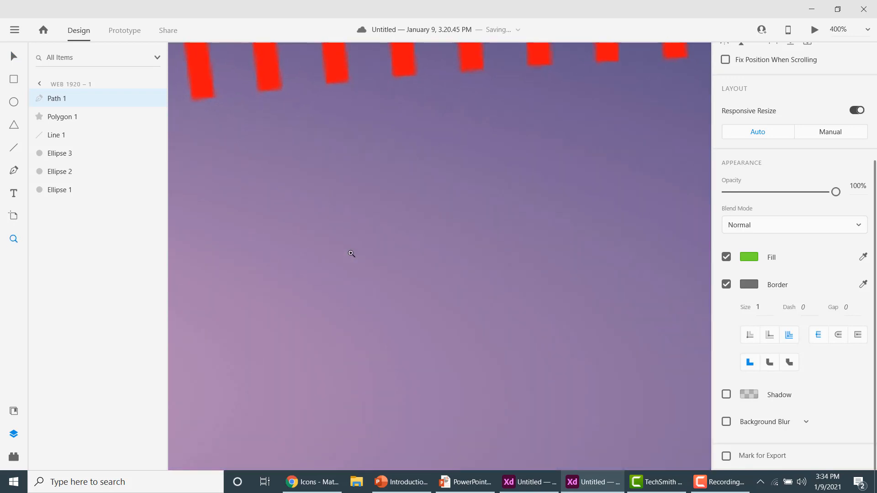
pyautogui.scroll(-5, 351, 254)
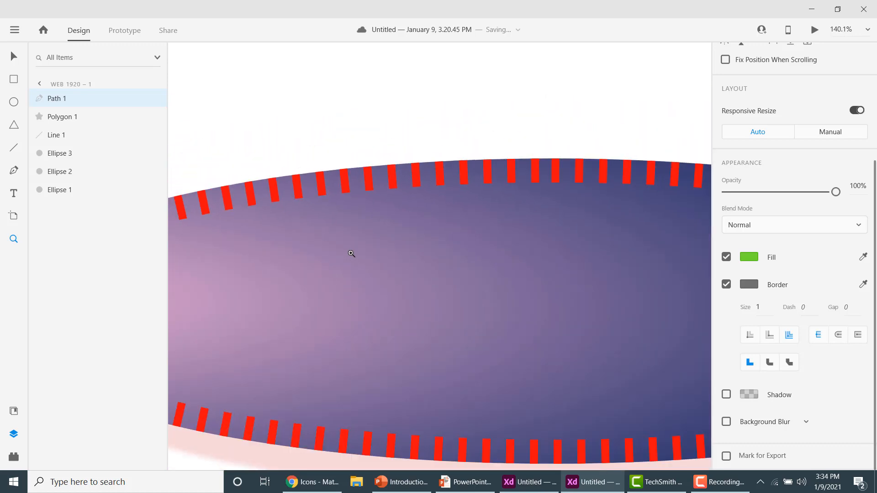
pyautogui.scroll(-2, 351, 254)
pyautogui.scroll(-2, 351, 254)
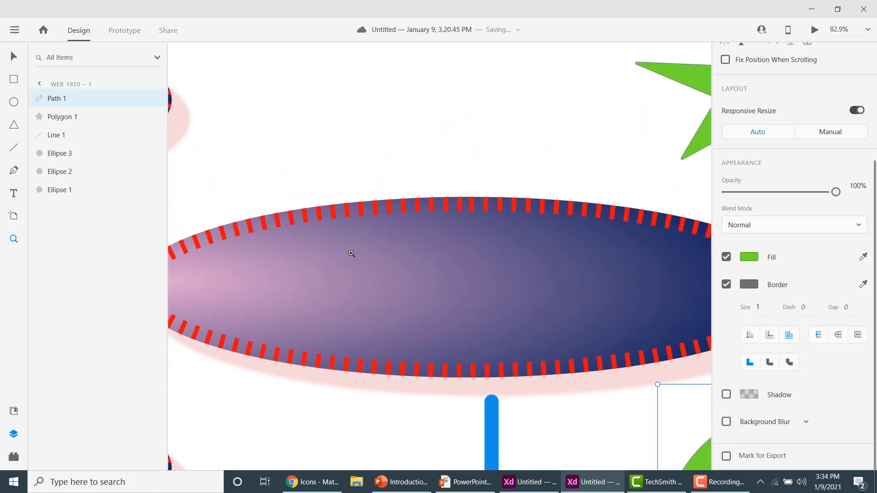
pyautogui.scroll(-2, 384, 252)
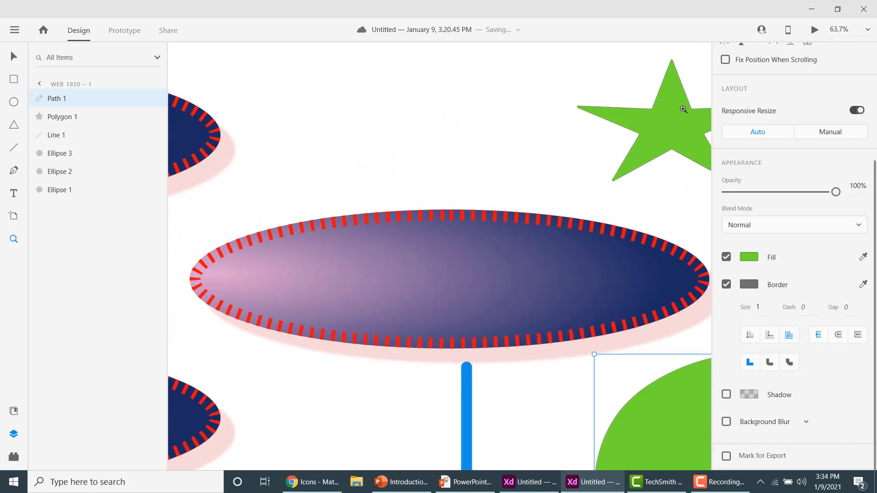
# - View the canvas at exact zoom levels of 200%, 100% and 50%, and zoom out to 22.8%
pyautogui.click(832, 30)
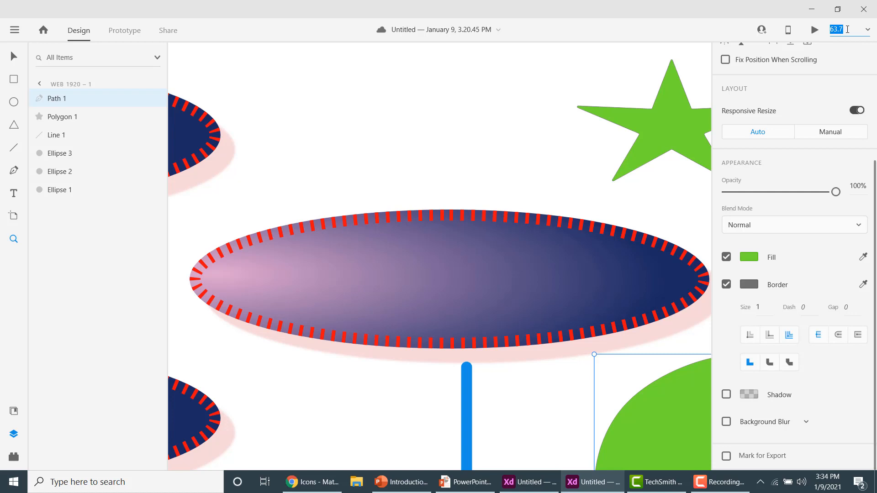
pyautogui.write('200')
pyautogui.press('Return')
pyautogui.click(847, 29)
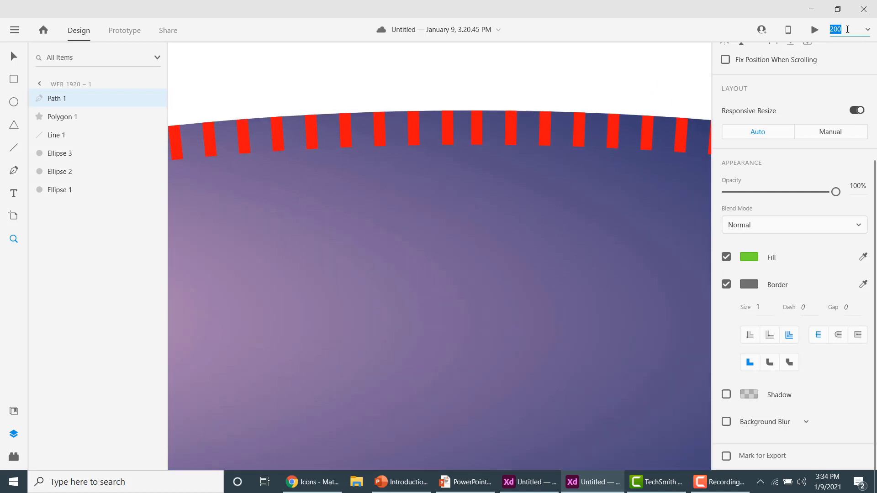
pyautogui.write('100')
pyautogui.press('Return')
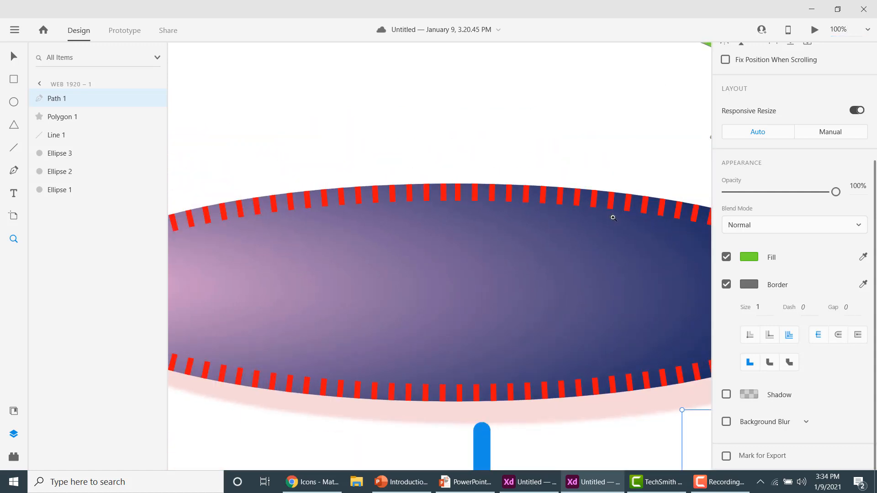
pyautogui.click(847, 27)
pyautogui.write('50')
pyautogui.press('Return')
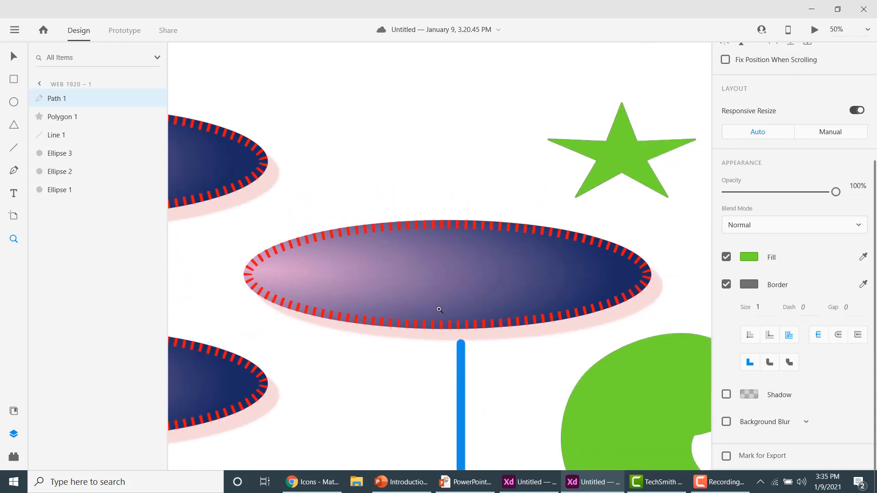
pyautogui.scroll(-3, 390, 285)
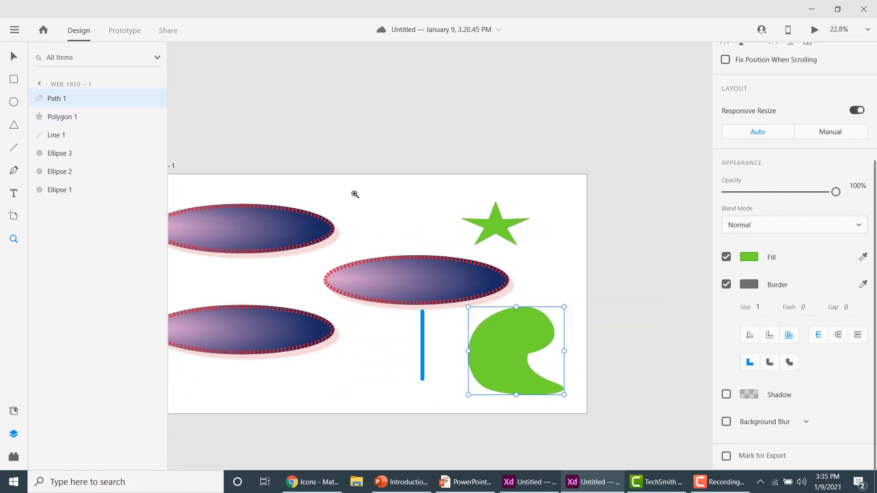
# - Return to the Select tool, zoom out to 17.5% and select the artboard
pyautogui.click(14, 239)
pyautogui.click(14, 64)
pyautogui.moveTo(385, 194); pyautogui.dragTo(473, 159)
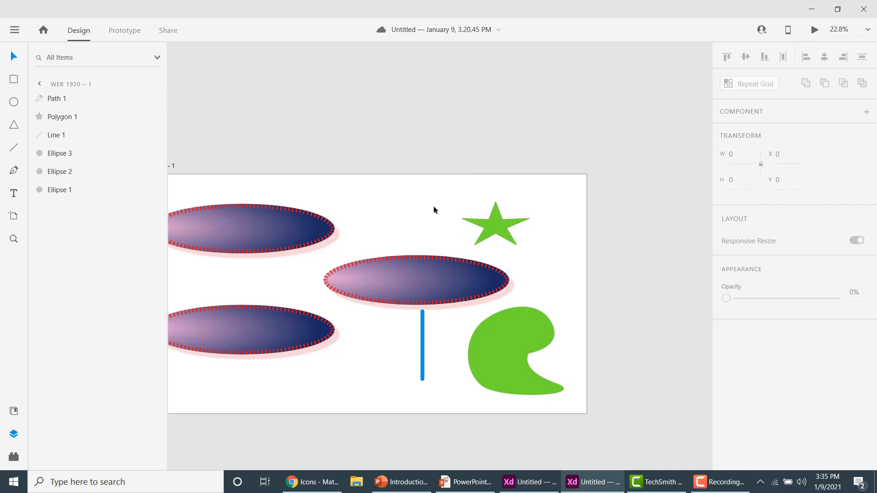
pyautogui.click(336, 266)
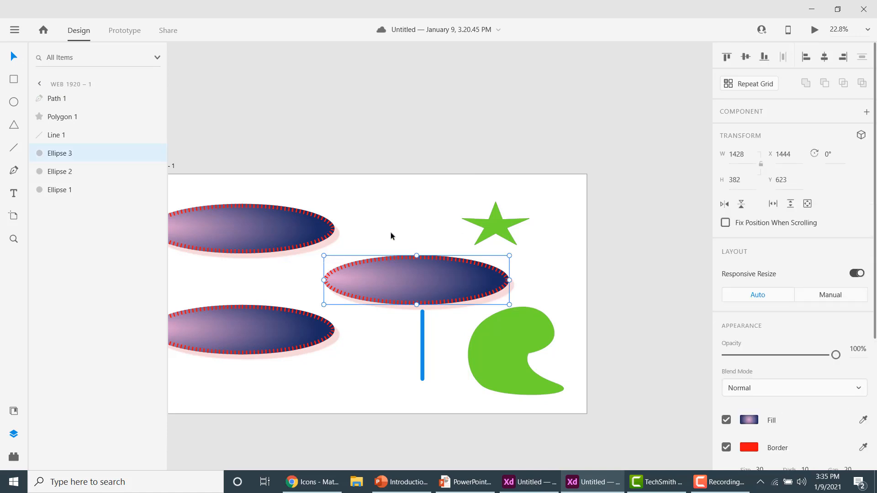
pyautogui.scroll(-2, 190, 421)
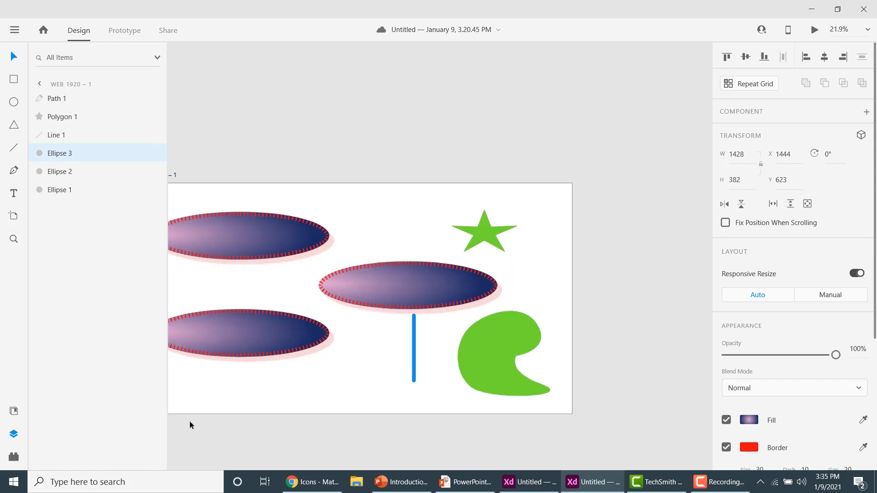
pyautogui.scroll(4, 190, 421)
pyautogui.scroll(-4, 207, 367)
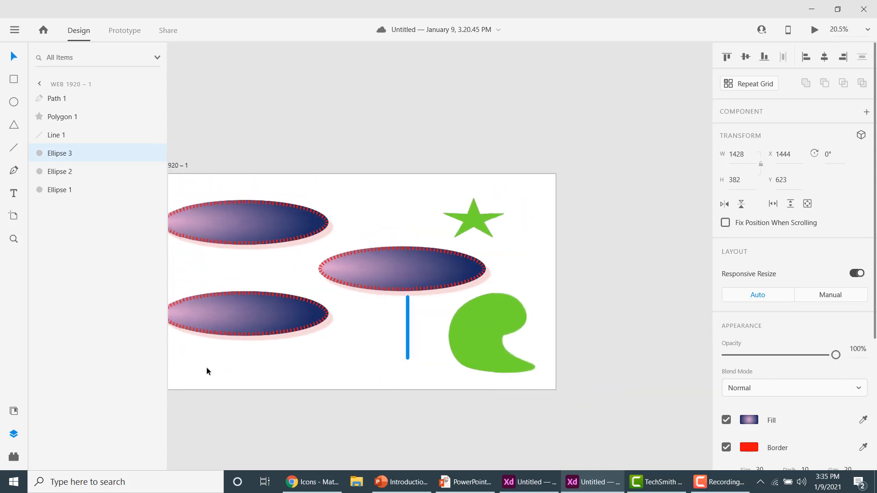
pyautogui.click(190, 377)
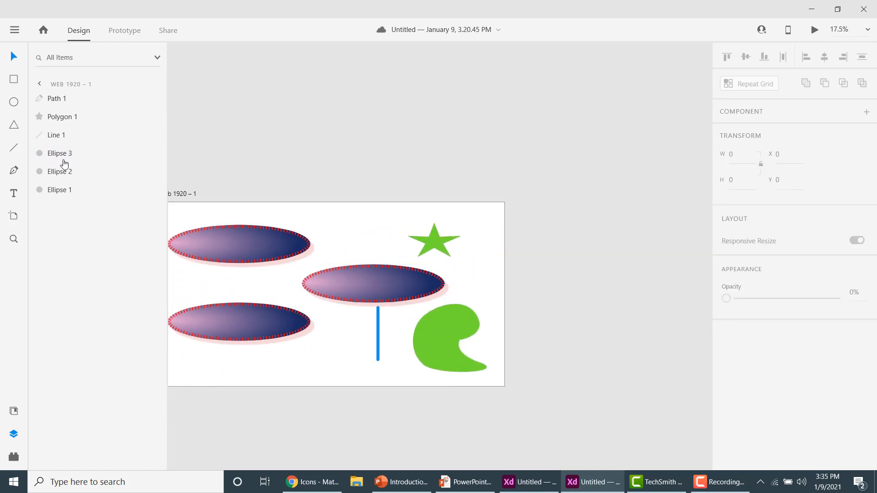
pyautogui.click(215, 360)
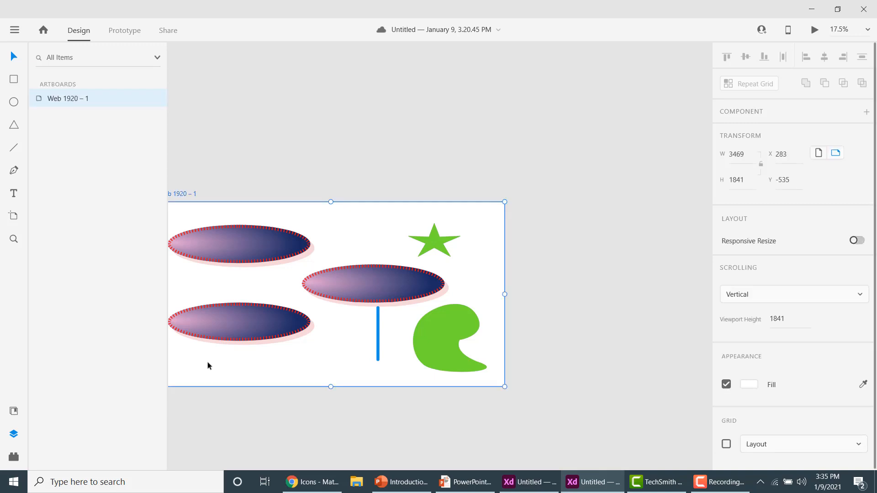
# - Select the Web 1920 – 1 artboard and set its Y position to 50
pyautogui.moveTo(207, 363); pyautogui.dragTo(334, 377)
pyautogui.click(295, 369)
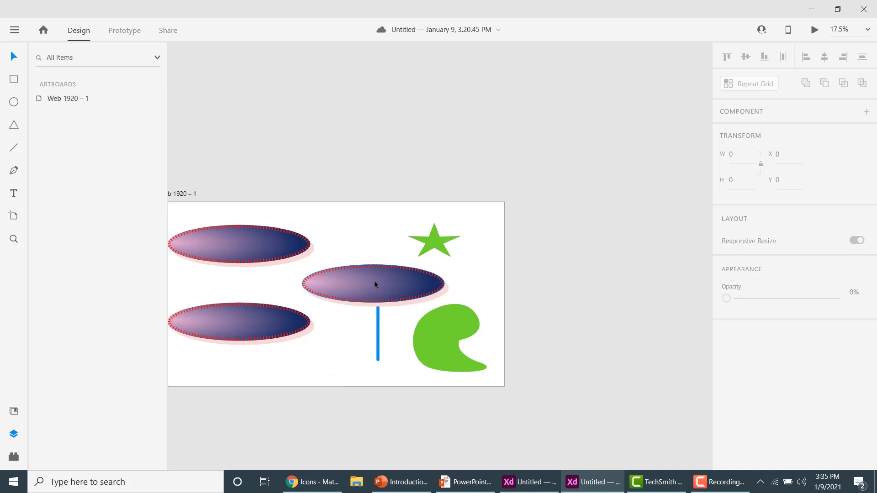
pyautogui.click(372, 266)
pyautogui.click(308, 230)
pyautogui.click(308, 233)
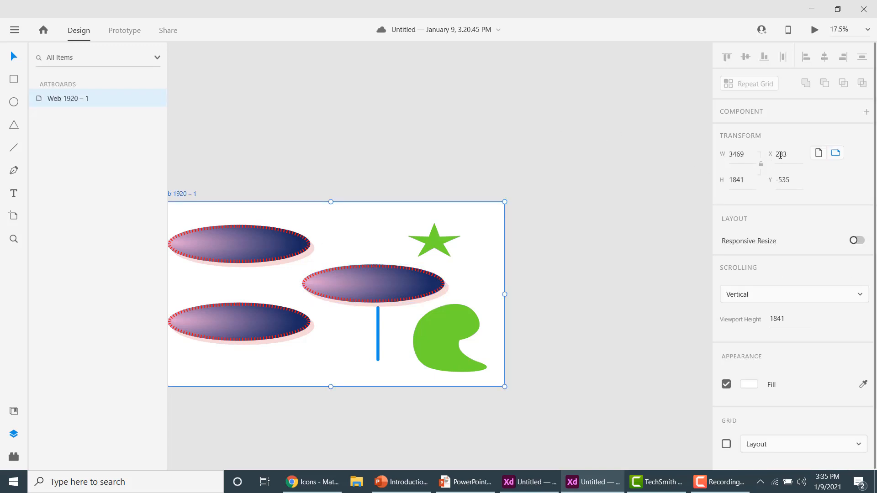
pyautogui.click(780, 181)
pyautogui.write('50')
pyautogui.press('Return')
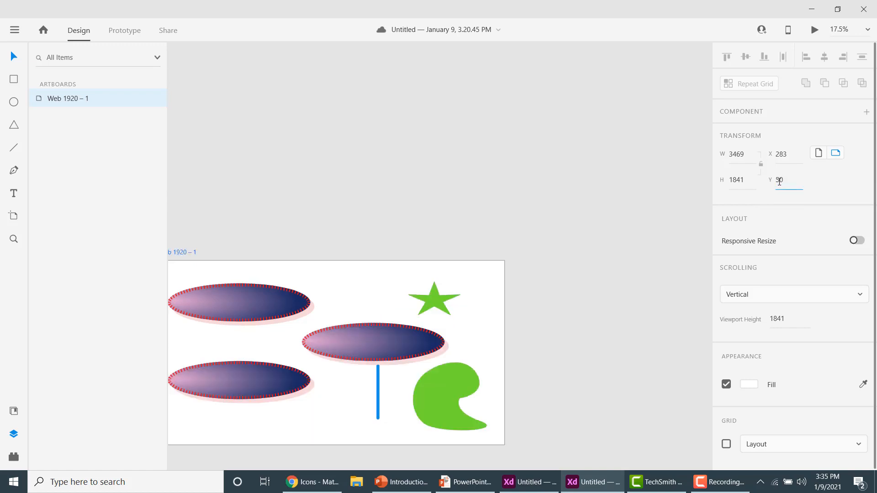
# - Try an X position of 50 for the artboard
pyautogui.click(789, 156)
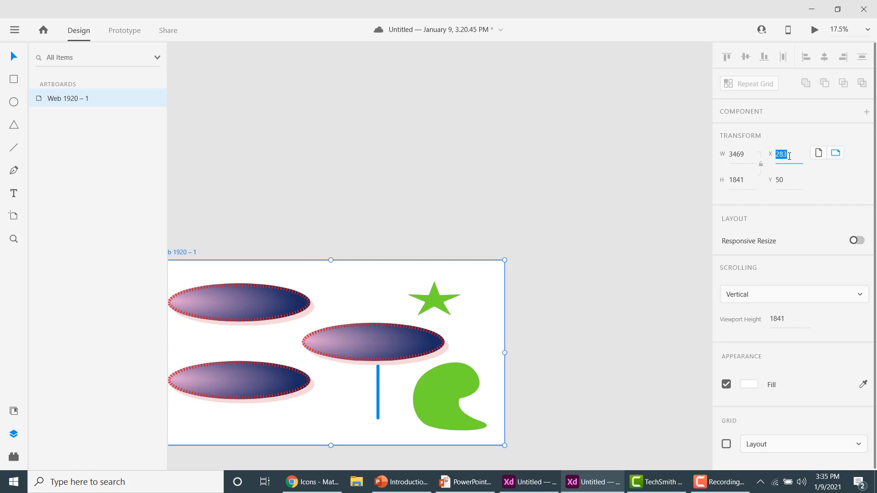
pyautogui.write('50')
pyautogui.press('Return')
# - Set the artboard's X position to 500
pyautogui.click(790, 157)
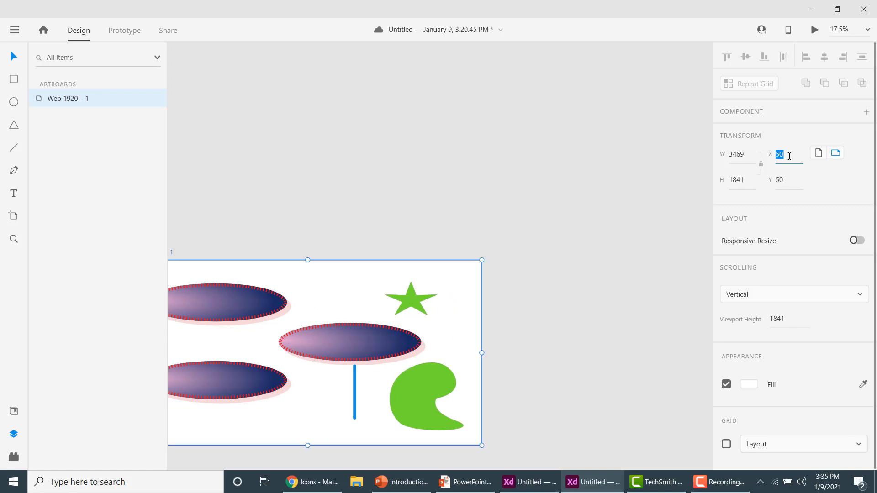
pyautogui.write('500')
pyautogui.press('Return')
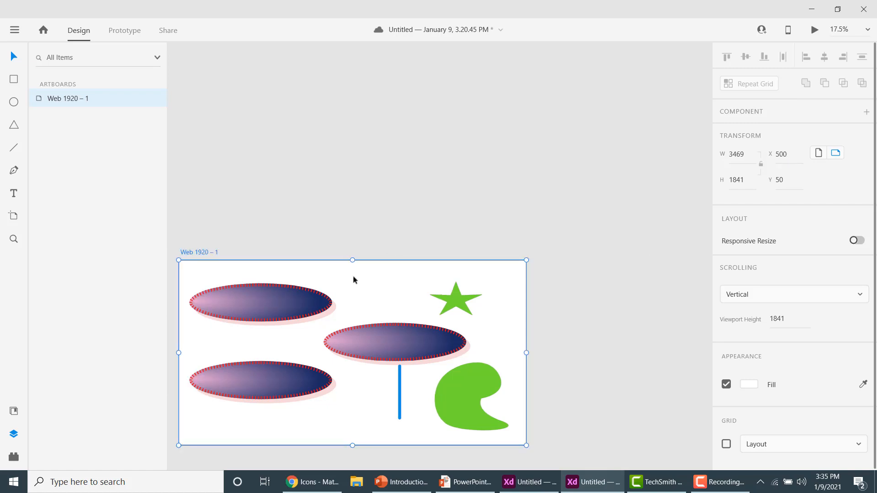
# - Group all the ellipses, the line, the star and the pen path on the artboard, and check the group's contents
pyautogui.click(256, 321)
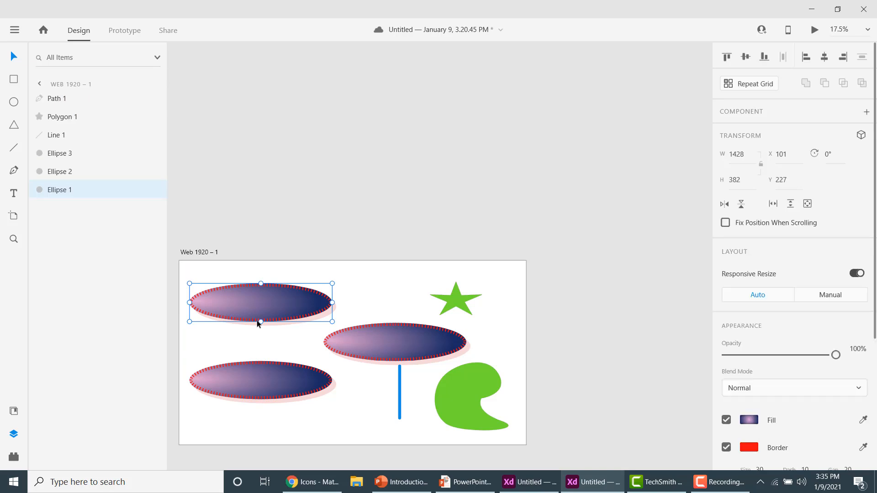
pyautogui.click(284, 383)
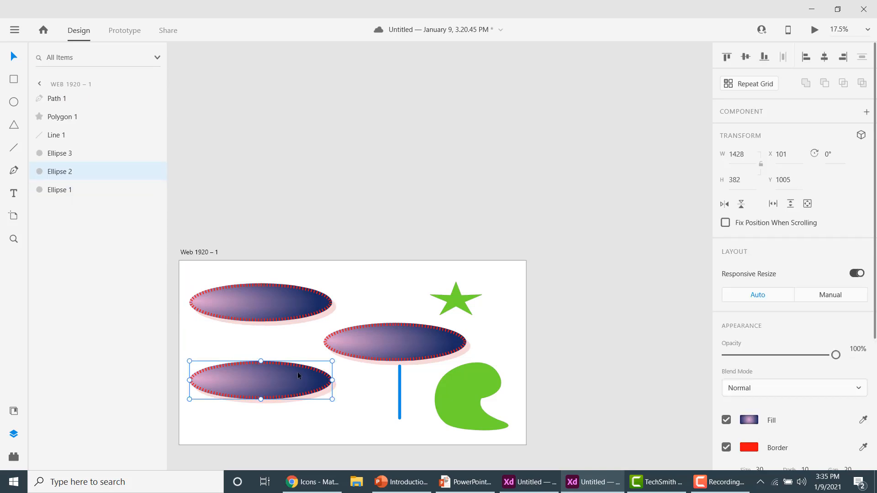
pyautogui.click(281, 305)
pyautogui.moveTo(184, 271); pyautogui.dragTo(514, 442)
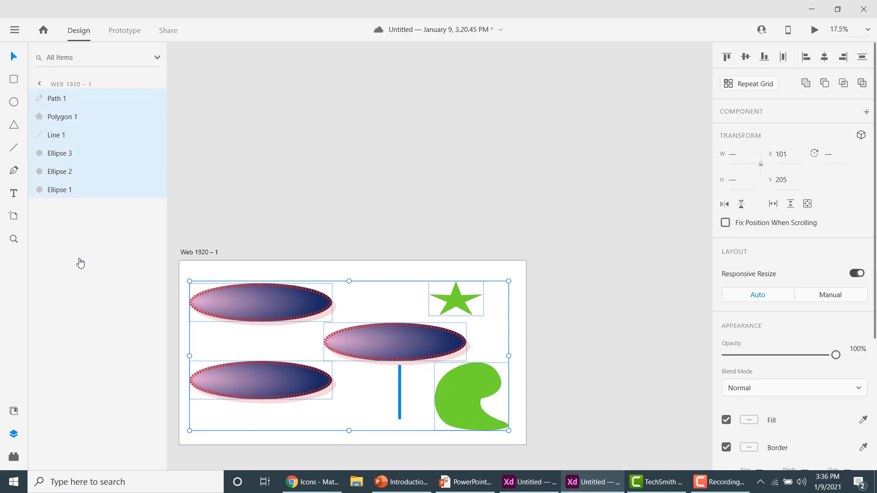
pyautogui.hotkey('ctrl', 'g')
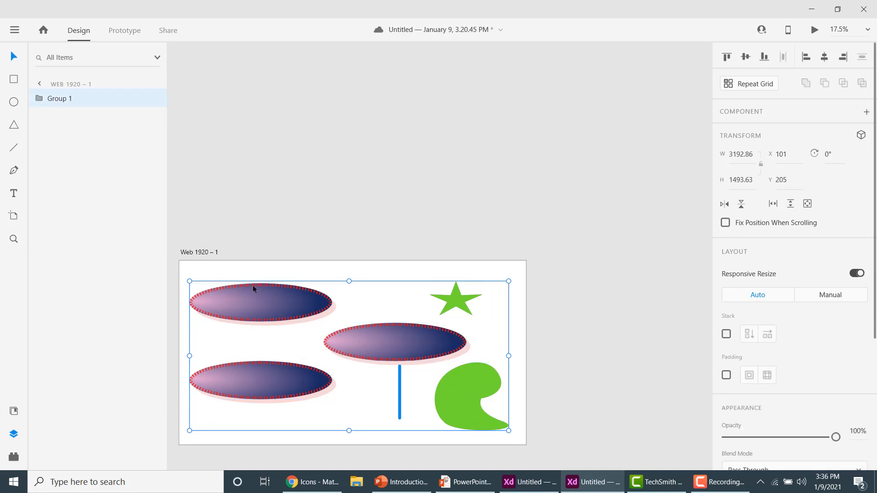
pyautogui.click(38, 101)
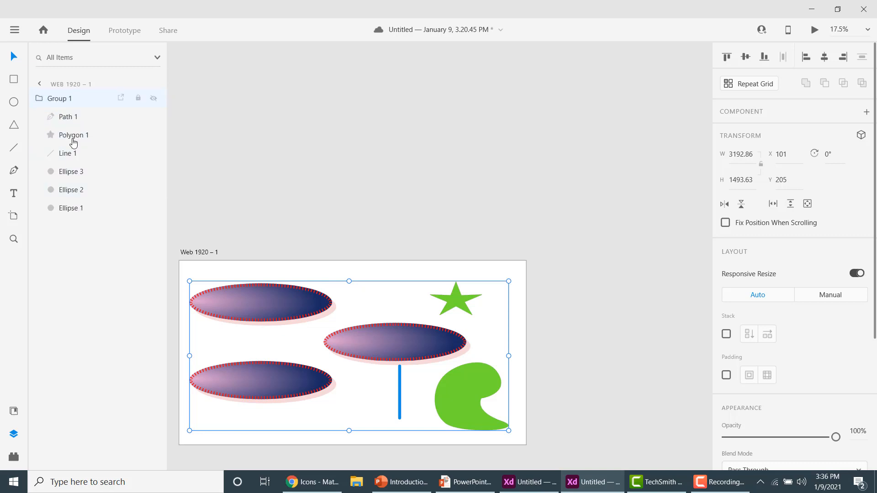
pyautogui.click(39, 100)
# - Rename the new group as "Basic shapes"
pyautogui.doubleClick(72, 101)
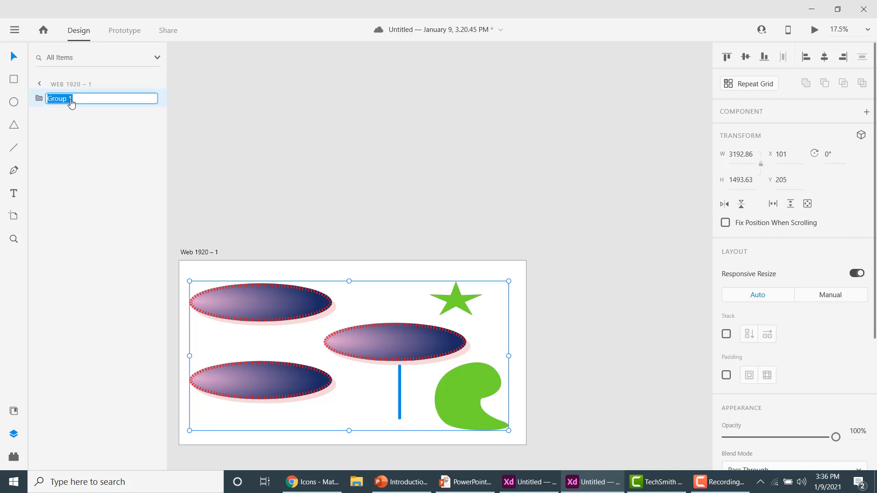
pyautogui.write('Sahpe')
pyautogui.press('BackSpace')
pyautogui.press('BackSpace')
pyautogui.press('BackSpace')
pyautogui.press('BackSpace')
pyautogui.write('Basis')
pyautogui.press('BackSpace')
pyautogui.write('c')
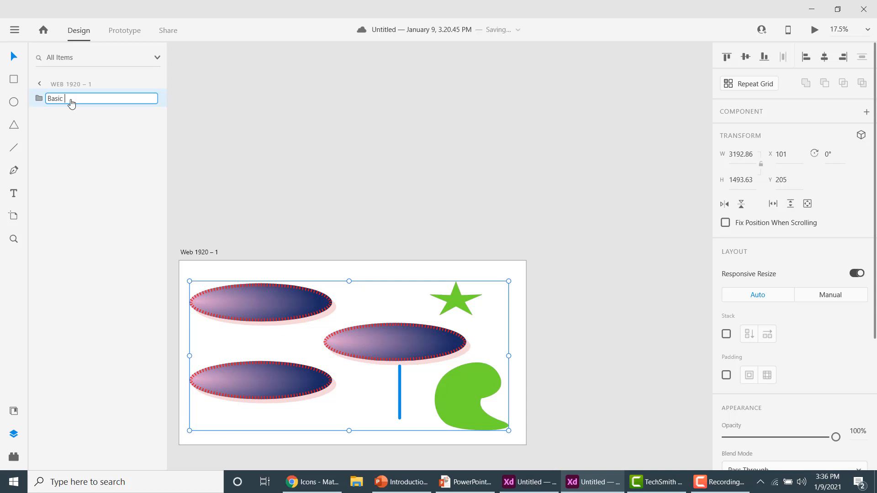
pyautogui.write(' shapes')
pyautogui.press('Return')
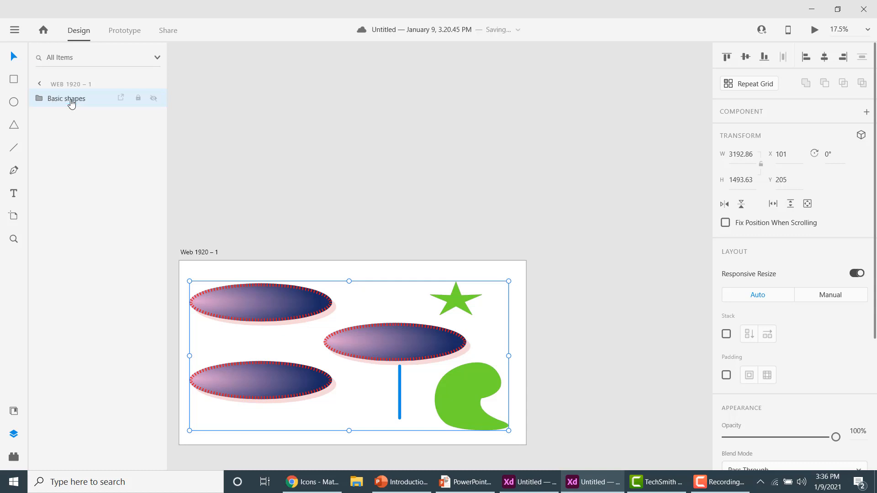
# - Expand the Basic shapes group and rename its line layer as "vertical line"
pyautogui.click(41, 103)
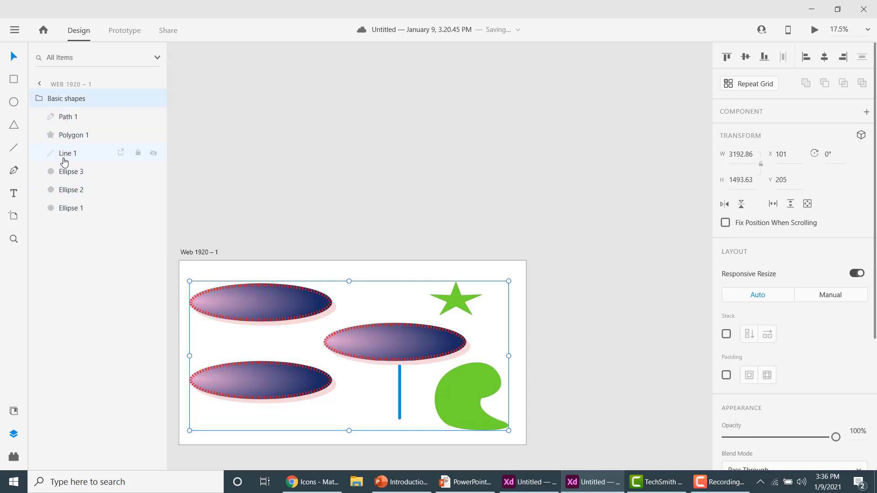
pyautogui.doubleClick(68, 118)
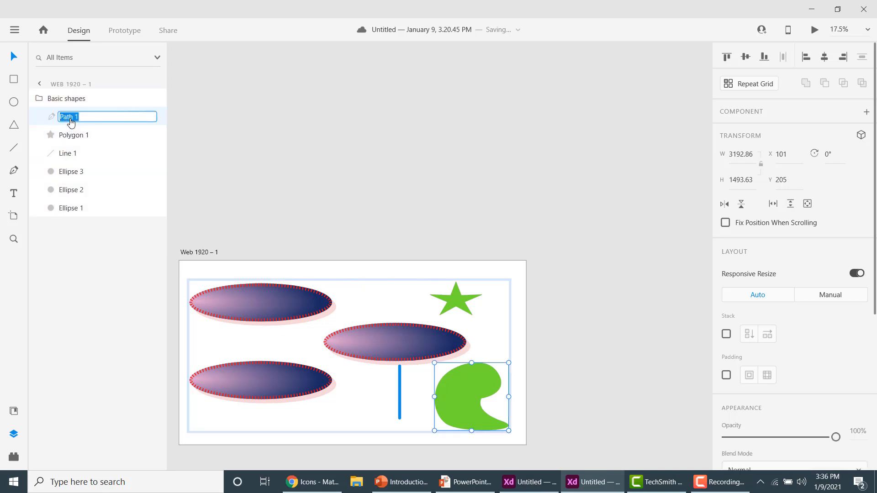
pyautogui.click(76, 156)
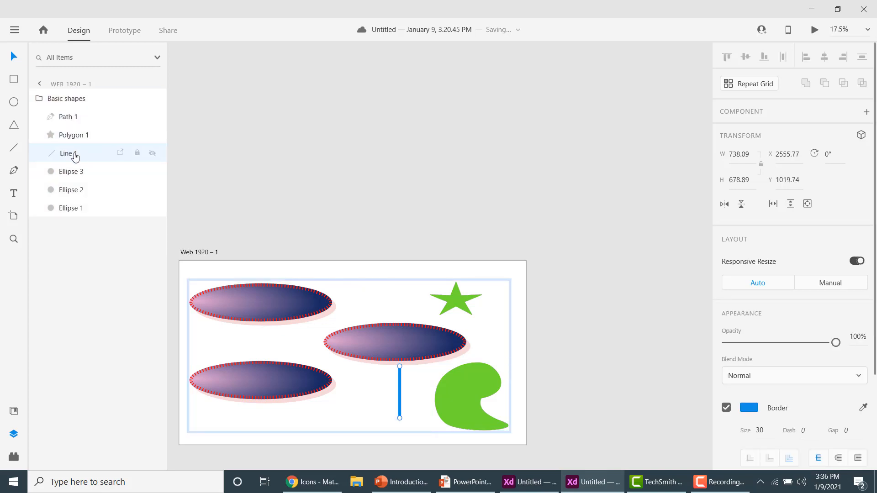
pyautogui.doubleClick(75, 157)
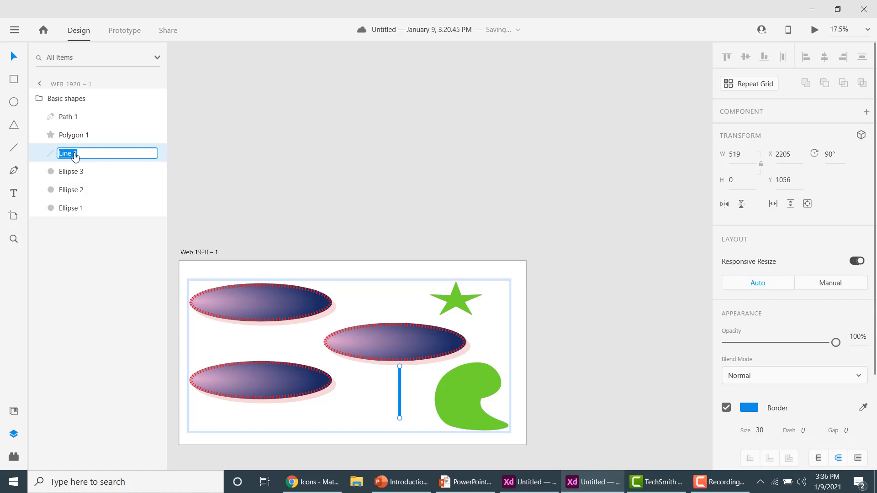
pyautogui.write('ver')
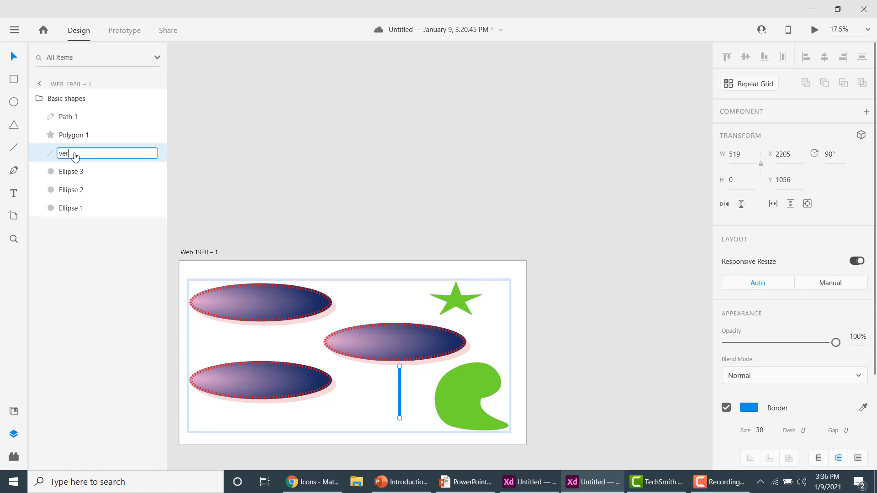
pyautogui.write('tical line')
pyautogui.press('Return')
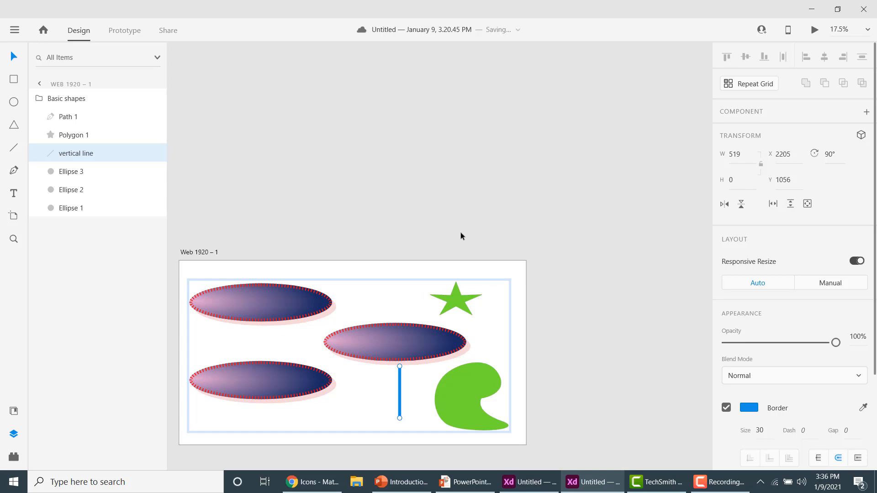
# - Clear the selection and select the upper-left ellipse inside the Basic shapes group
pyautogui.click(403, 338)
pyautogui.click(364, 272)
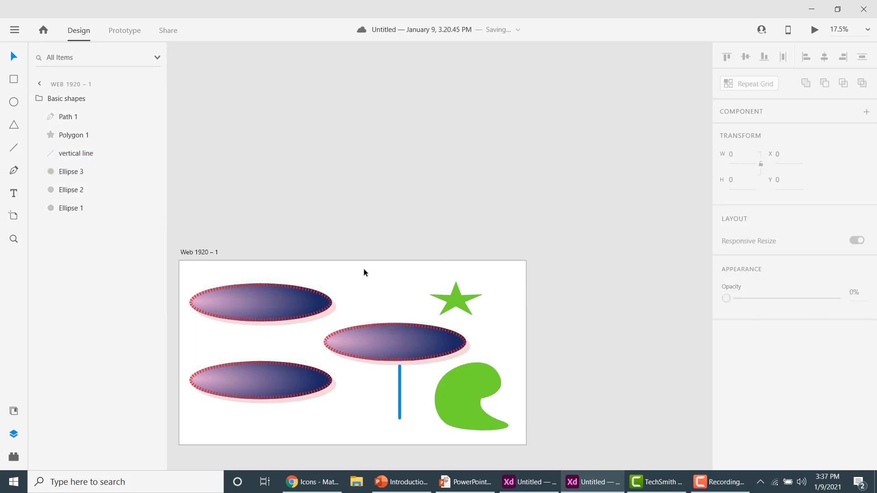
pyautogui.click(296, 306)
pyautogui.click(295, 303)
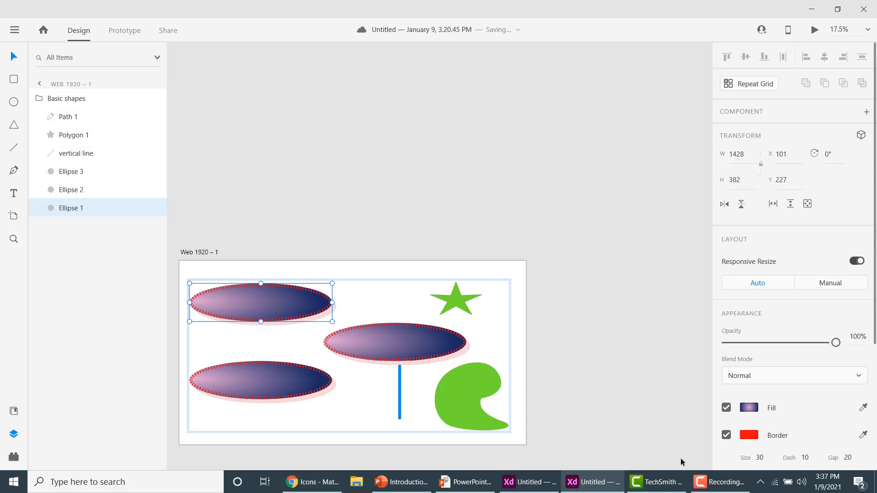
pyautogui.click(719, 487)
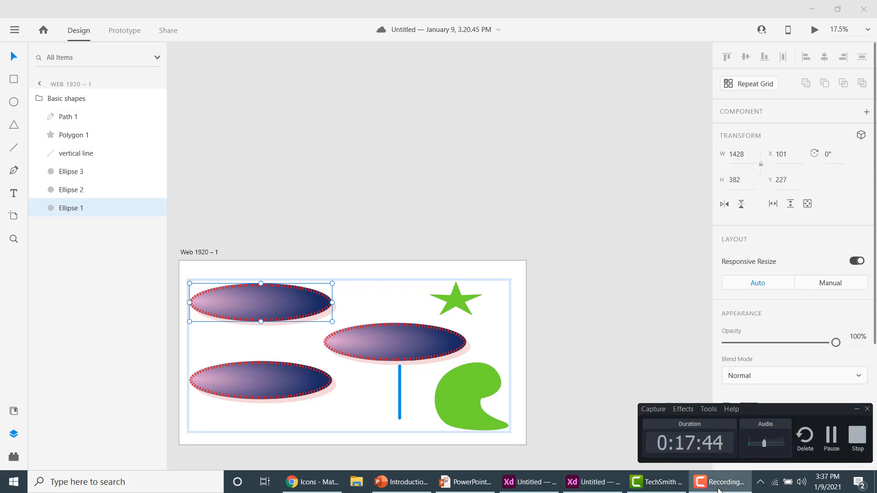